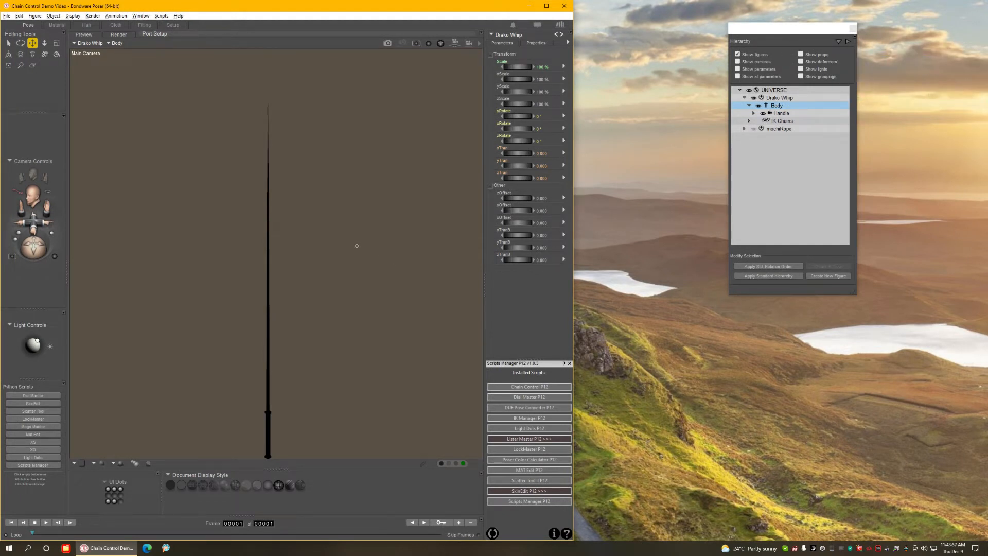
# Step: Launch the Chain Control P12 script and place its window beside the Poser window
pyautogui.click(520, 386)
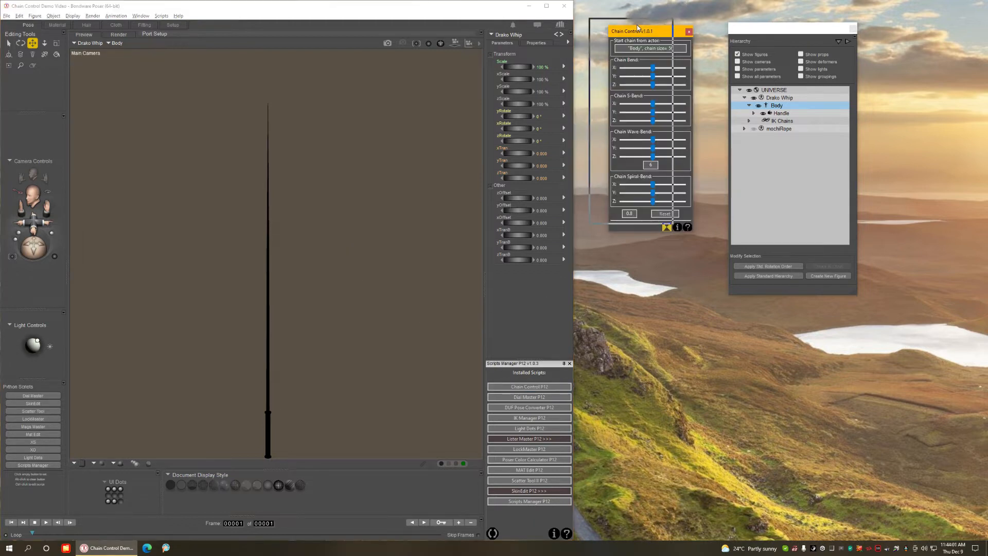
pyautogui.moveTo(657, 32); pyautogui.dragTo(636, 16)
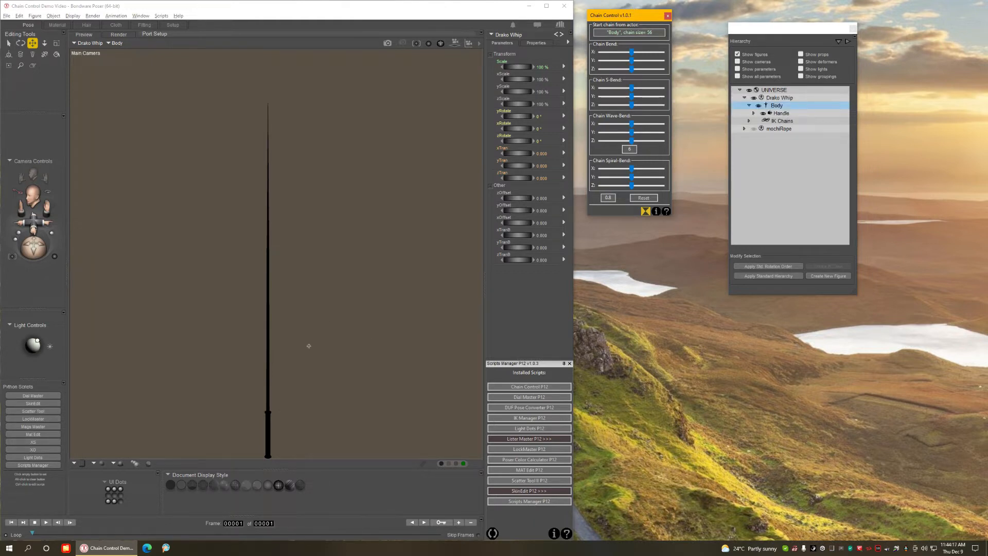
# Step: Select Whip_54, Whip_01, Handle and Whip_47 in turn on the whip as the actor the chain starts from
pyautogui.scroll(-2, 296, 413)
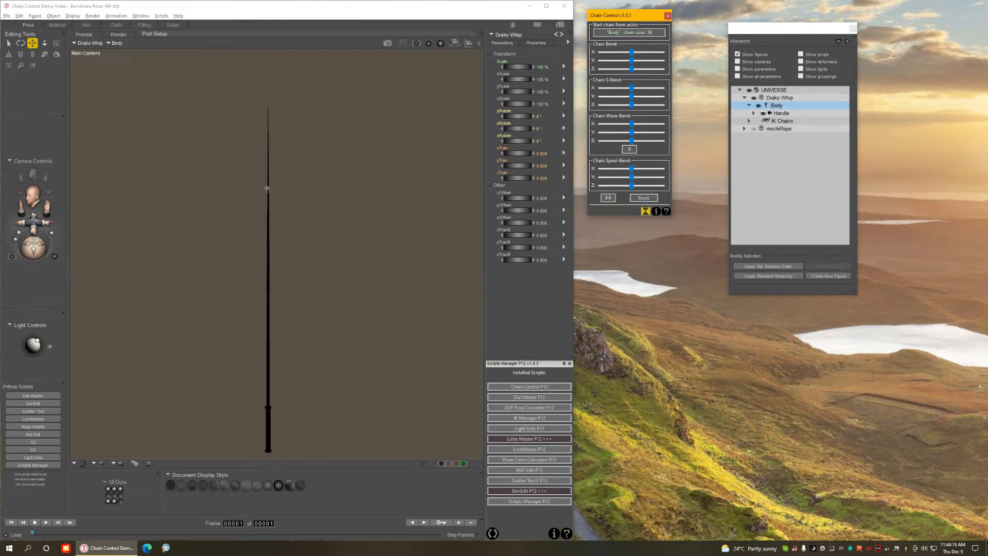
pyautogui.click(269, 112)
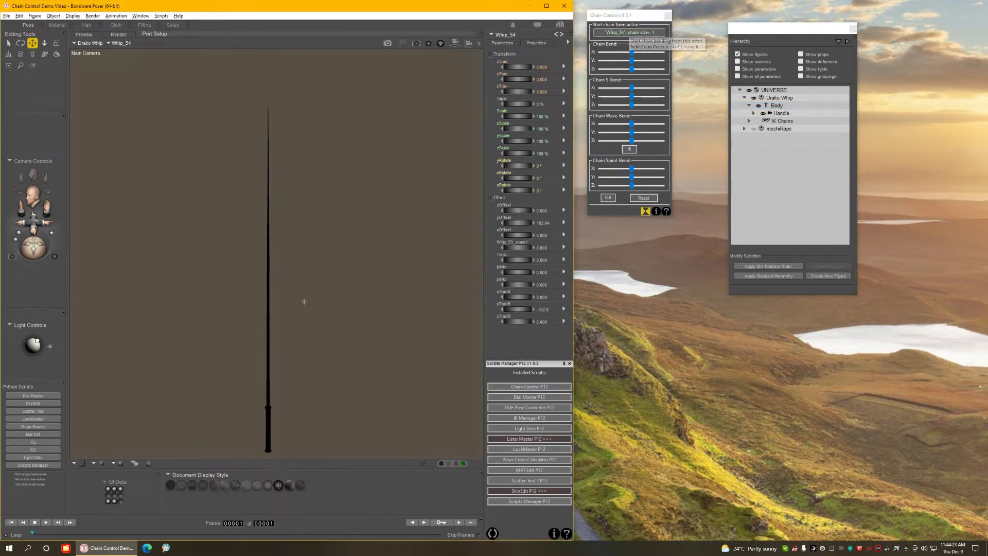
pyautogui.click(268, 409)
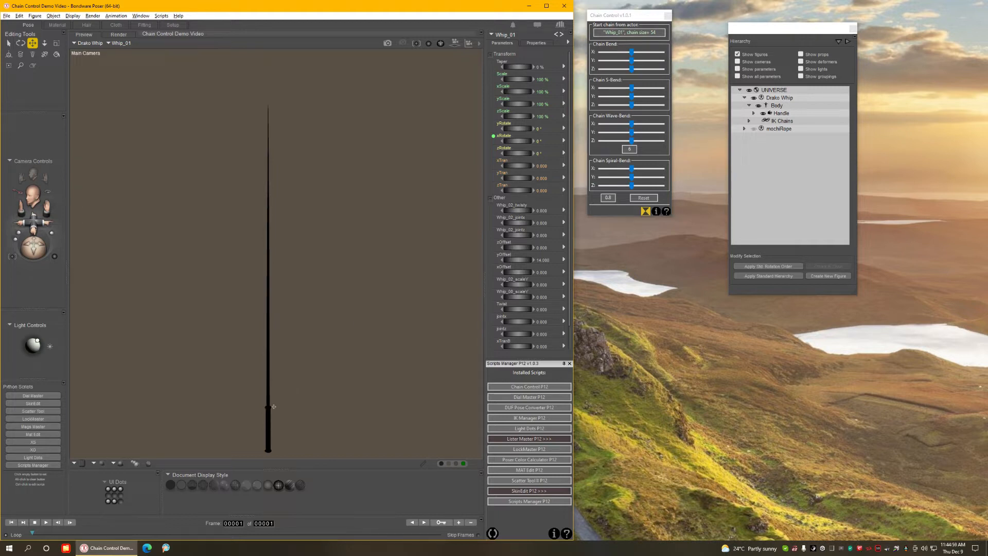
pyautogui.click(270, 430)
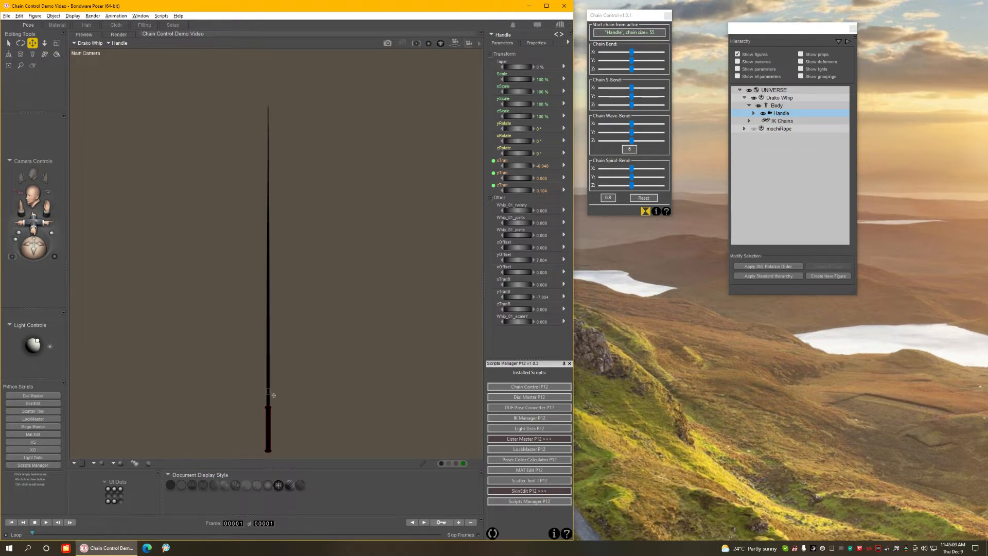
pyautogui.click(270, 139)
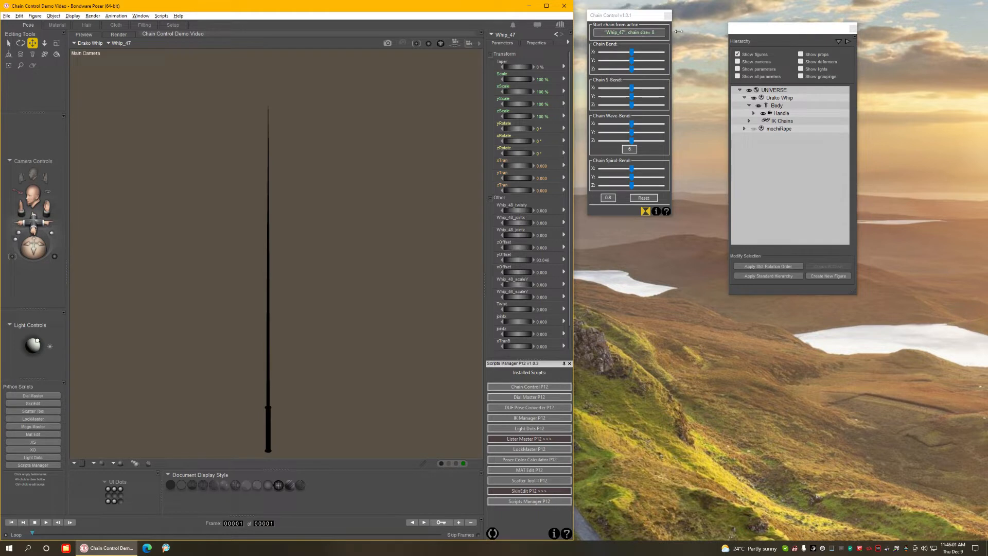
# Step: Expand the Handle branch in the hierarchy, examine the nested whip actors down to the last one, and collapse the branch at Whip_01
pyautogui.click(754, 113)
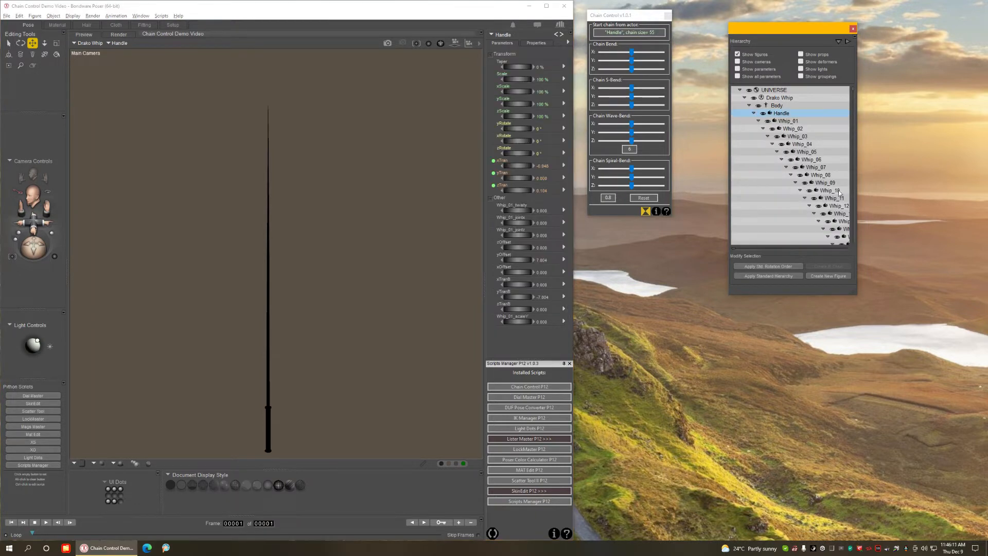
pyautogui.moveTo(854, 300); pyautogui.dragTo(977, 466)
pyautogui.scroll(-5, 965, 402)
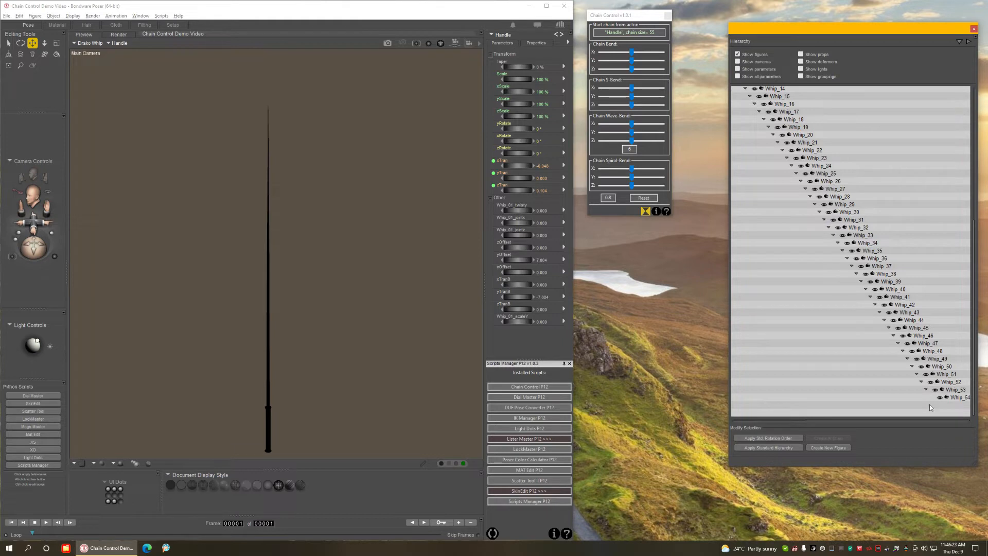
pyautogui.moveTo(907, 421); pyautogui.dragTo(839, 421)
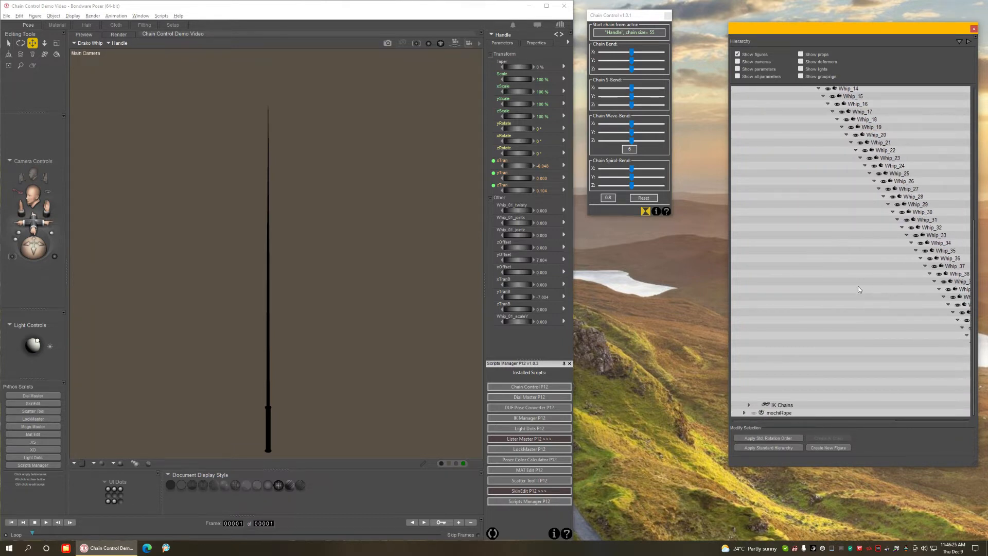
pyautogui.moveTo(982, 464); pyautogui.dragTo(874, 287)
pyautogui.scroll(6, 817, 163)
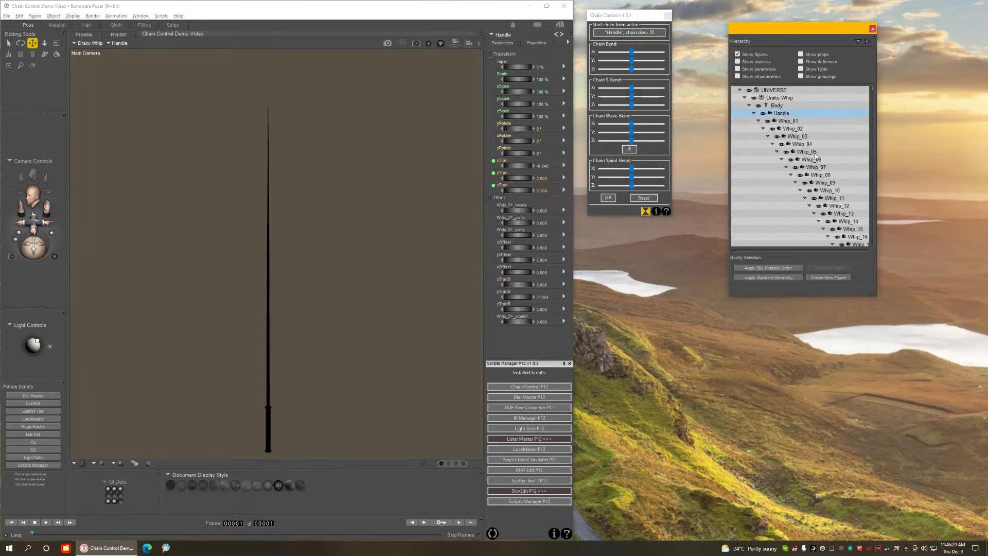
pyautogui.click(758, 121)
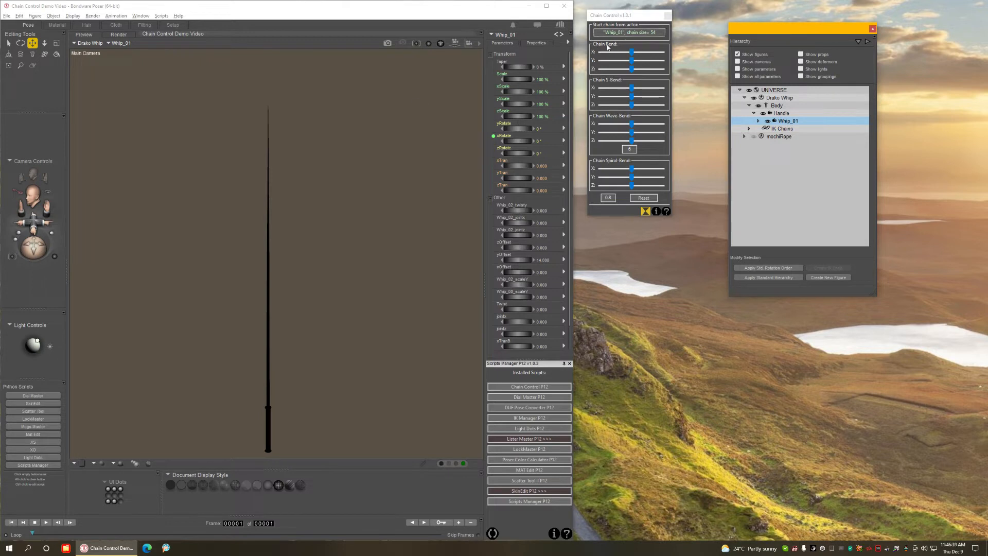
# Step: Select Whip_42 and try Chain Bend on the X axis in both directions, ending at the maximum positive bend
pyautogui.click(274, 168)
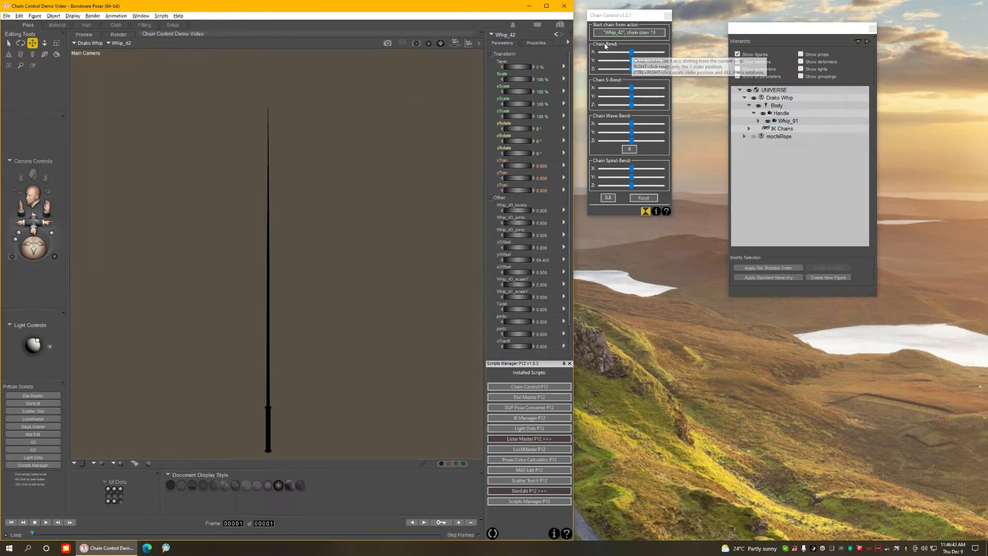
pyautogui.moveTo(632, 52); pyautogui.dragTo(656, 57)
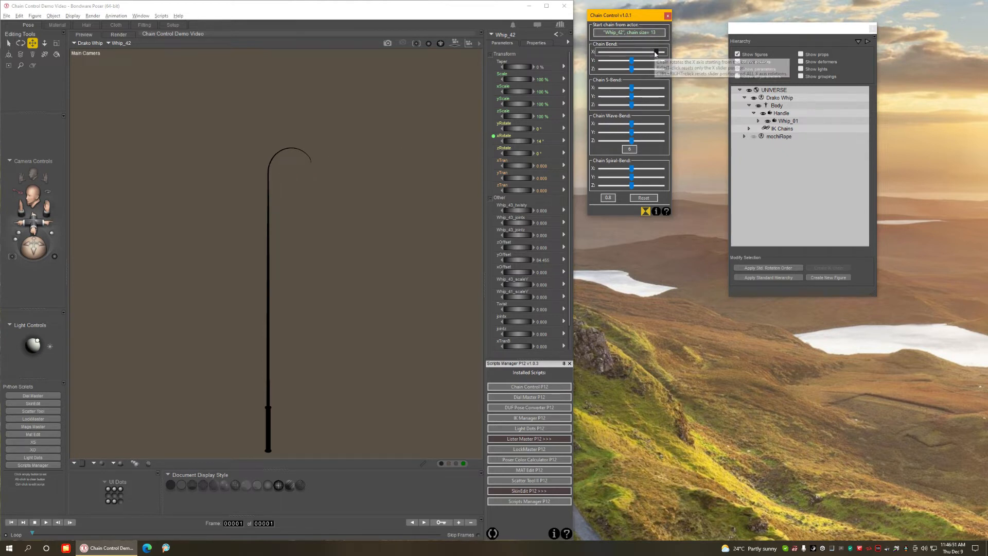
pyautogui.moveTo(655, 52); pyautogui.dragTo(616, 51)
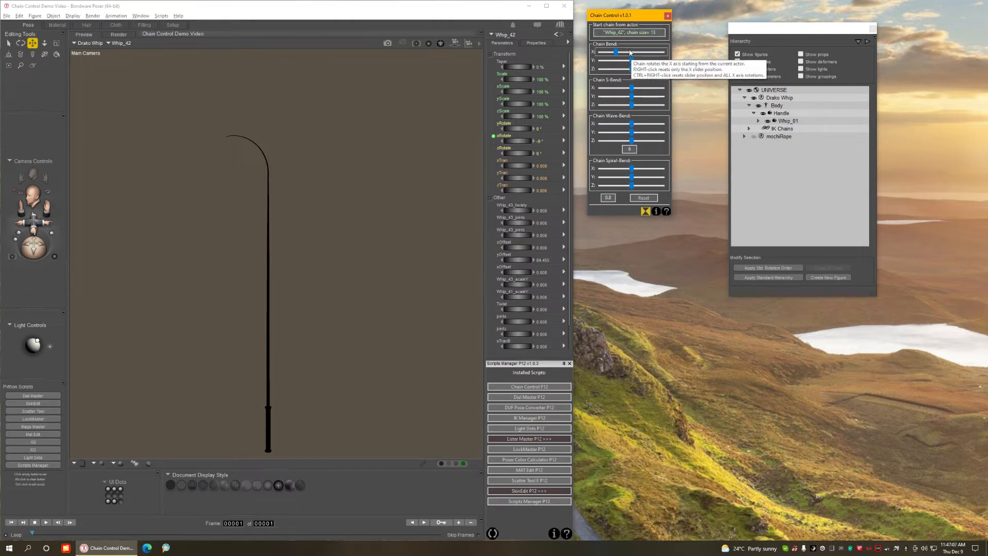
pyautogui.moveTo(621, 53); pyautogui.dragTo(663, 57)
pyautogui.moveTo(663, 53); pyautogui.dragTo(668, 53)
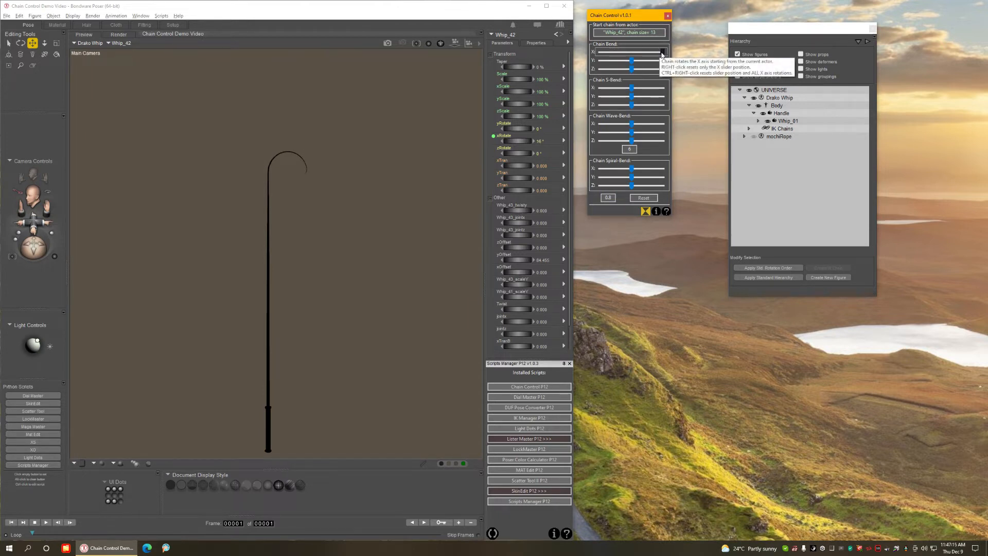
# Step: Recentre only the X Chain Bend slider, curl the tip further into a loop, and clear the X rotations from Whip_42
pyautogui.rightClick(631, 53)
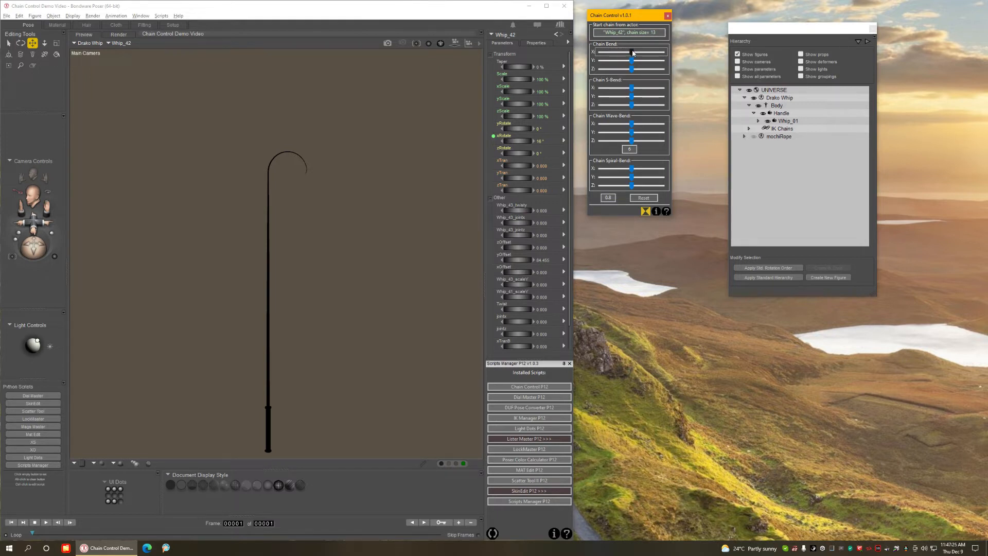
pyautogui.moveTo(632, 52); pyautogui.dragTo(664, 58)
pyautogui.moveTo(635, 51); pyautogui.dragTo(653, 53)
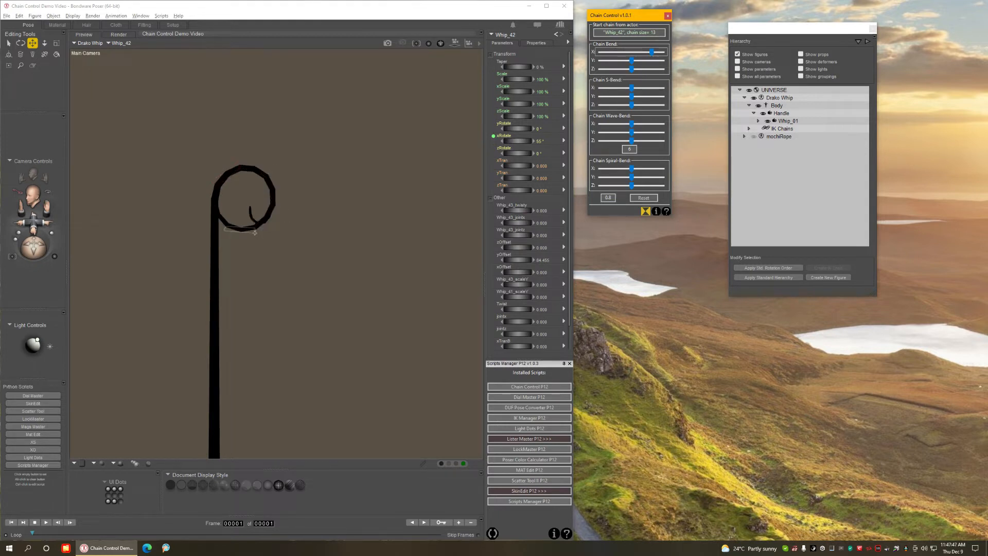
pyautogui.scroll(-5, 379, 202)
pyautogui.scroll(-3, 379, 202)
pyautogui.scroll(1, 290, 138)
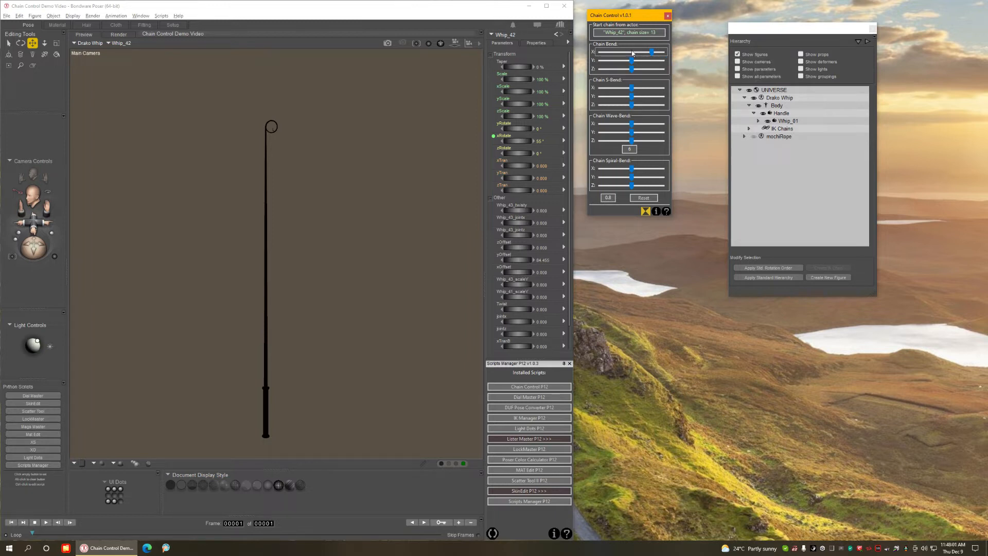
pyautogui.click(633, 52)
# Step: Select Whip_01, coil the whole whip with Chain Bend on the X axis, and clear the X rotations
pyautogui.click(267, 385)
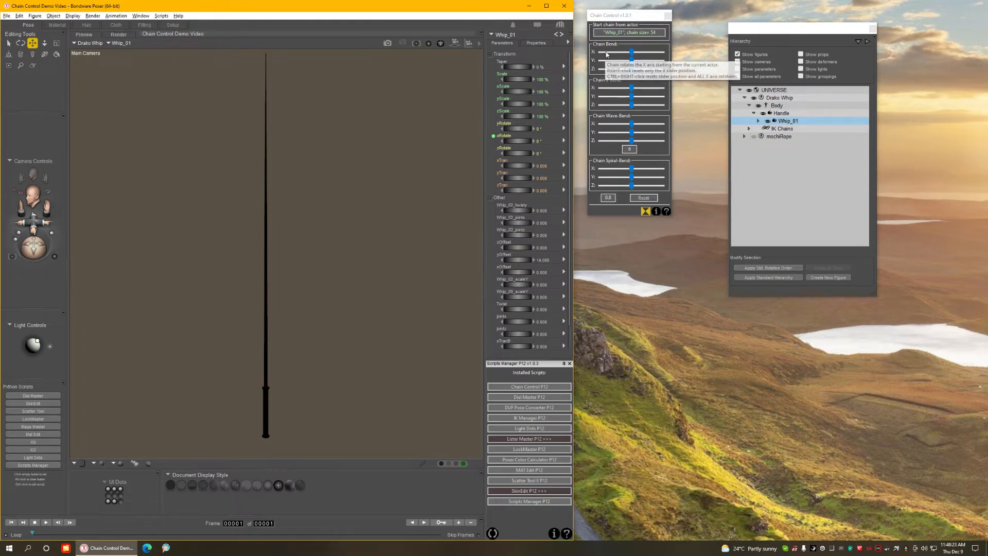
pyautogui.moveTo(634, 52)
pyautogui.mouseDown()
pyautogui.moveTo(646, 52)
pyautogui.moveTo(617, 51)
pyautogui.moveTo(653, 55)
pyautogui.mouseUp()
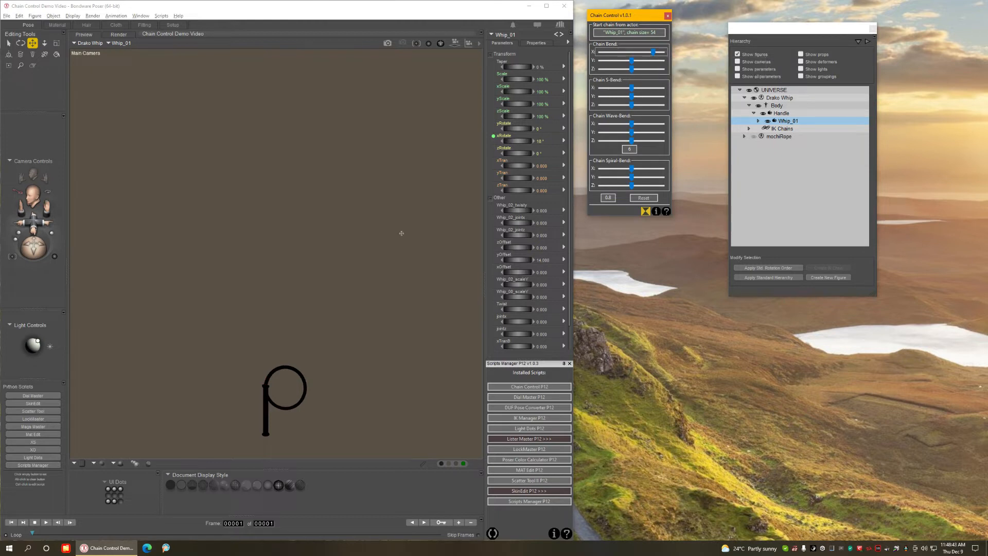
pyautogui.click(632, 53)
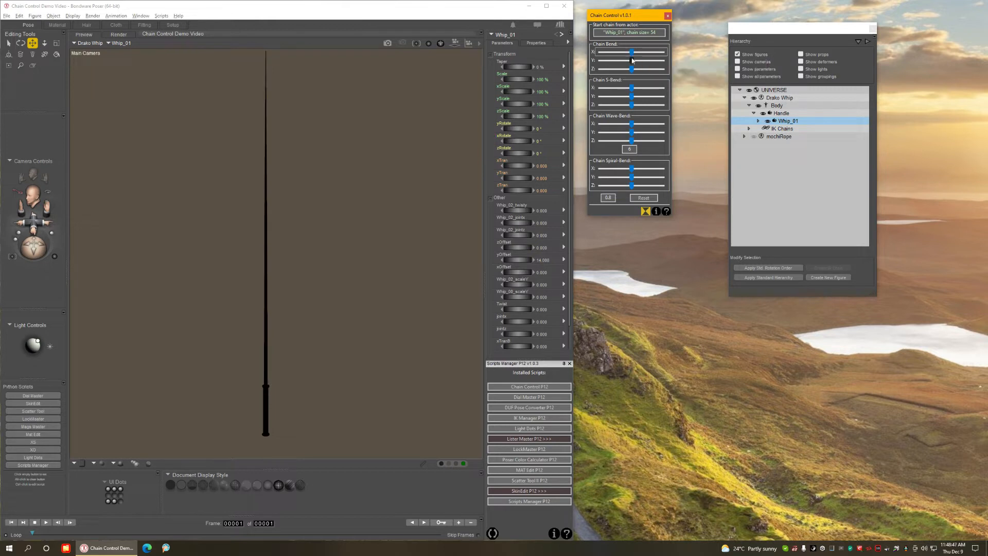
# Step: Arch the whip from Whip_01 with a 4° Chain Bend on the Z axis, and reset all chain rotations
pyautogui.moveTo(632, 69); pyautogui.dragTo(634, 70)
pyautogui.moveTo(281, 404); pyautogui.dragTo(275, 344, button='middle')
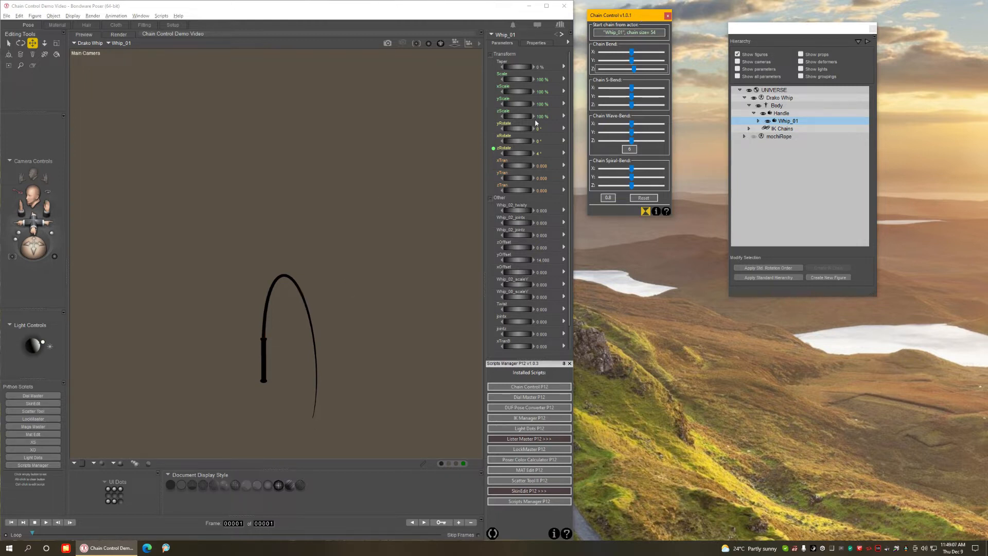
pyautogui.click(644, 197)
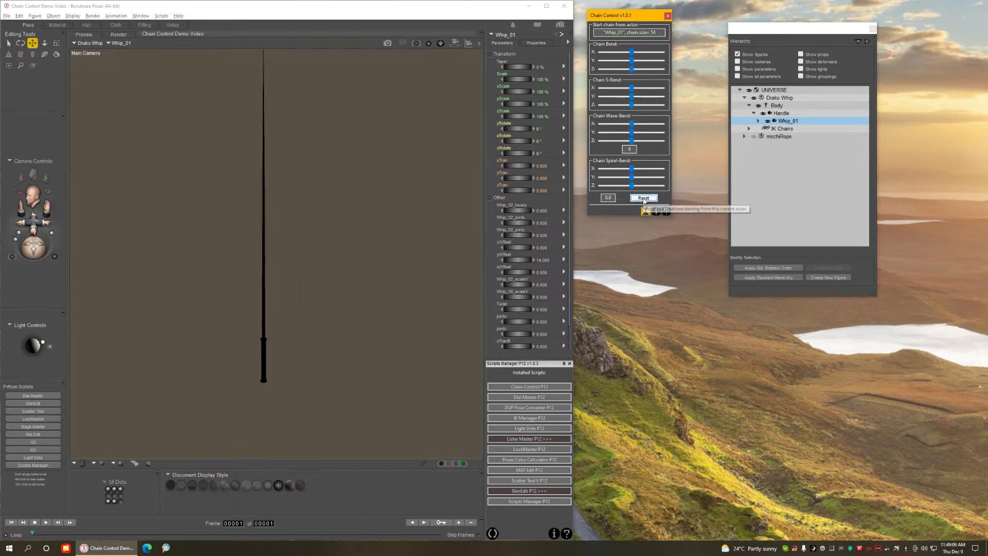
# Step: Try a Chain Bend on the Y axis from Whip_01 and clear it
pyautogui.moveTo(271, 340); pyautogui.dragTo(265, 365)
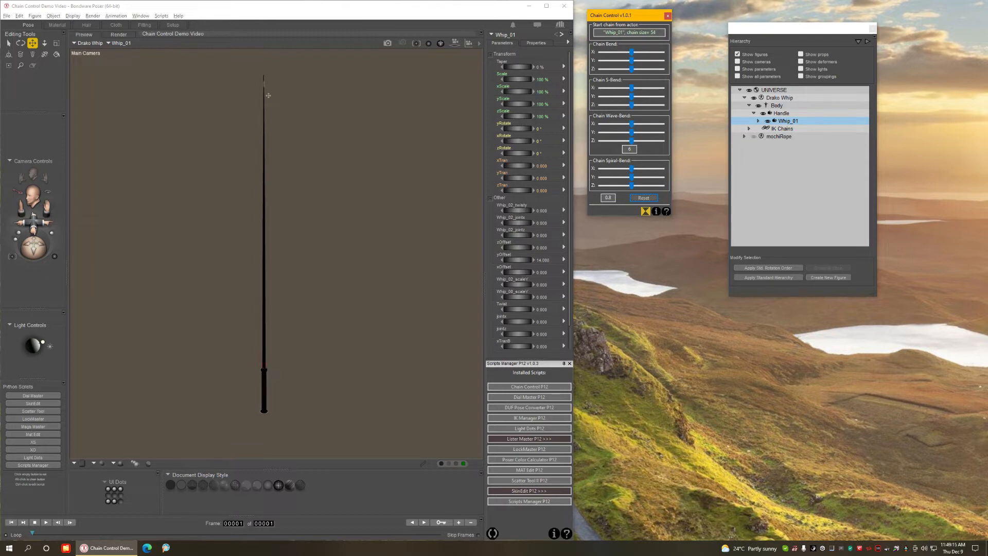
pyautogui.moveTo(631, 60)
pyautogui.mouseDown()
pyautogui.moveTo(649, 61)
pyautogui.moveTo(605, 58)
pyautogui.moveTo(646, 58)
pyautogui.mouseUp()
pyautogui.rightClick(629, 61)
# Step: Combine Chain Bends from Whip_01 of about 2° on X, 13° on Y and 11° on Z into a wavy spiral
pyautogui.moveTo(633, 54); pyautogui.dragTo(637, 53)
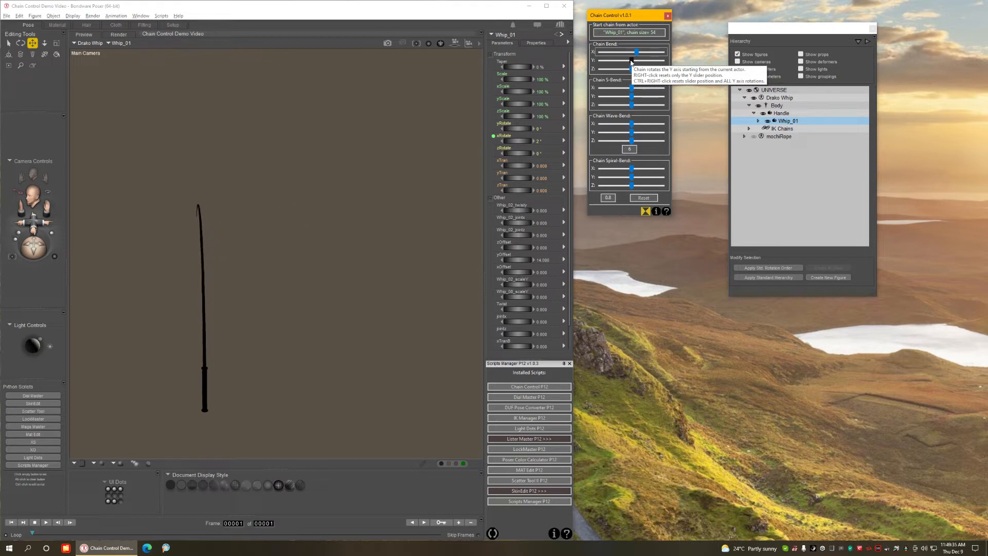
pyautogui.click(631, 62)
pyautogui.moveTo(632, 61); pyautogui.dragTo(646, 62)
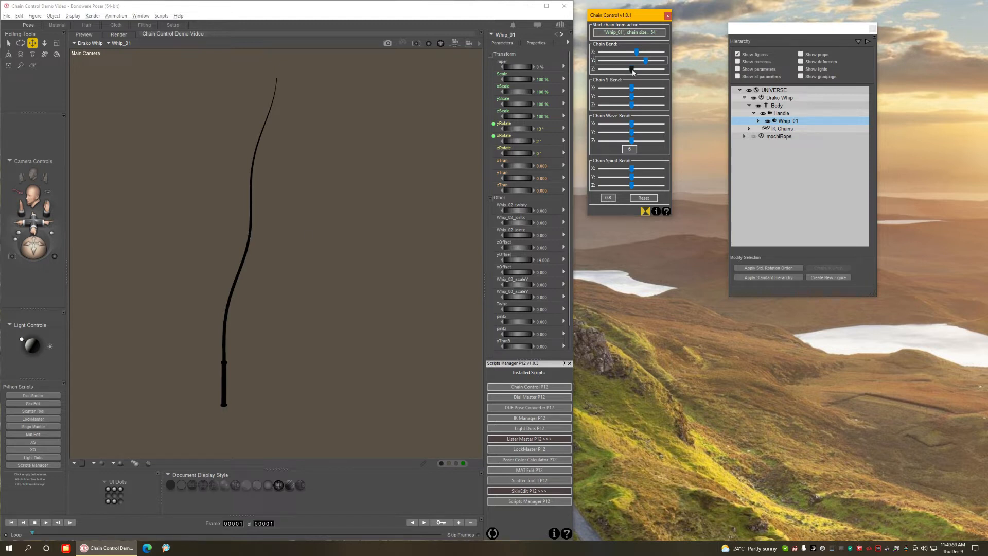
pyautogui.moveTo(633, 72); pyautogui.dragTo(644, 76)
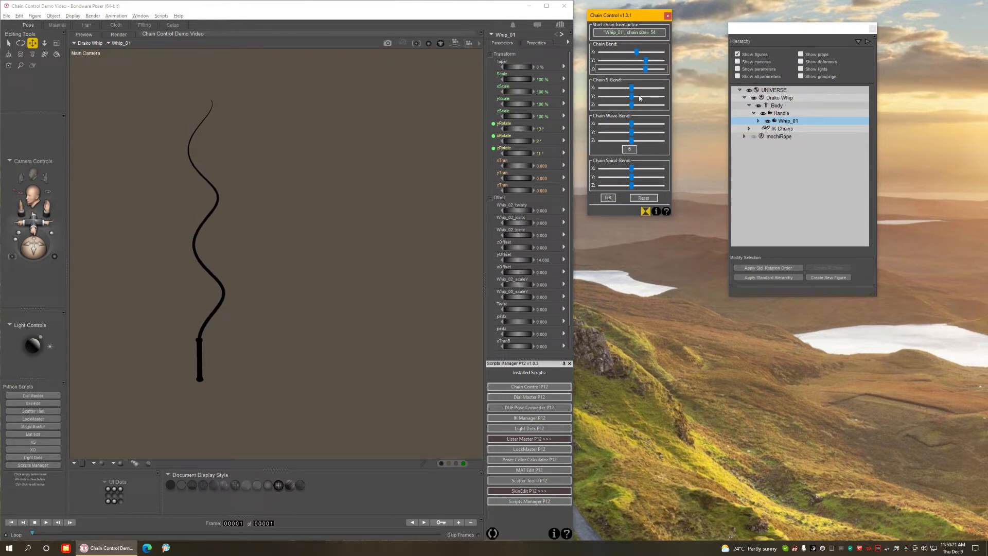
# Step: Clear the whip's X rotations, and reset all remaining chain rotations from Whip_01
pyautogui.rightClick(628, 53)
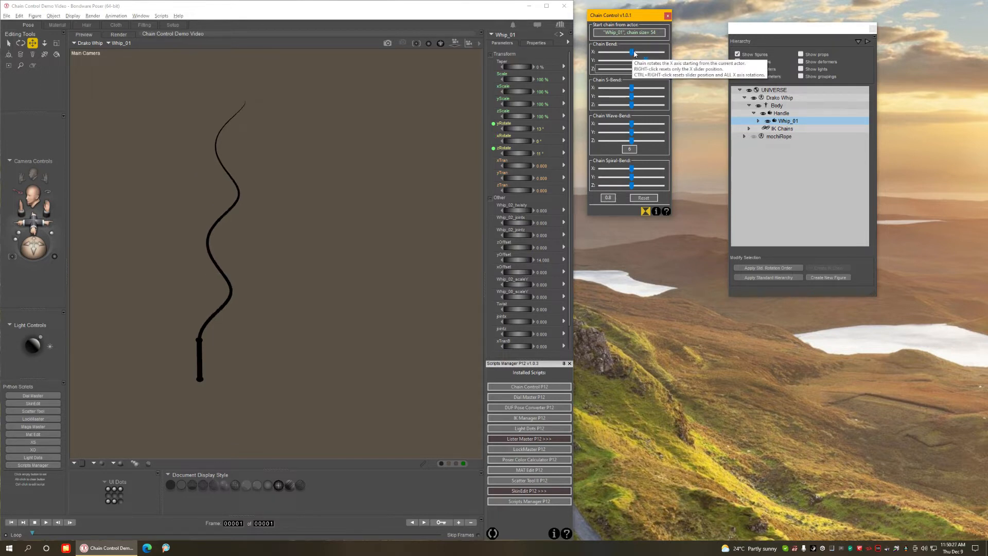
pyautogui.click(643, 198)
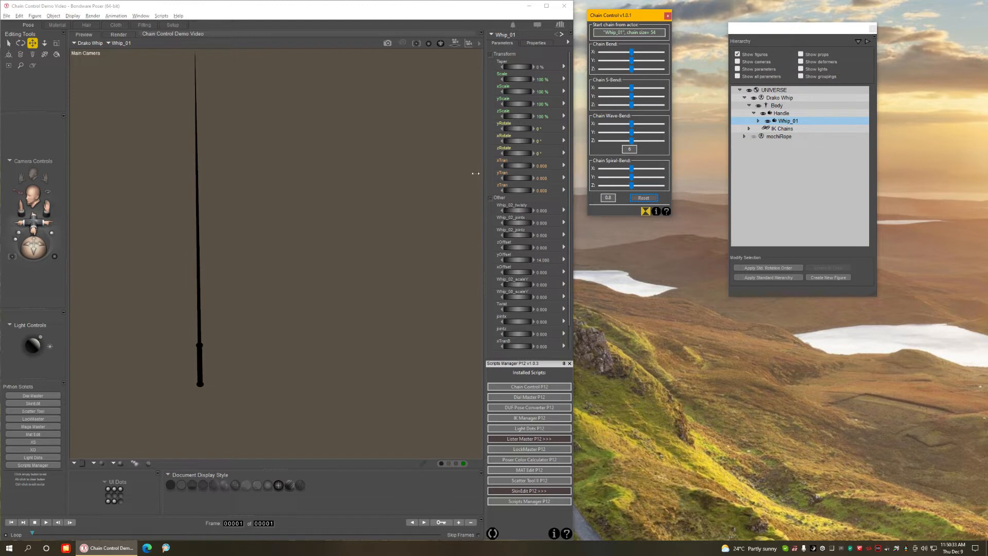
# Step: Try Chain Bends from Whip_01 again, and clear the Z, Y and X axes one by one
pyautogui.moveTo(632, 53); pyautogui.dragTo(649, 75)
pyautogui.rightClick(635, 69)
pyautogui.rightClick(632, 60)
pyautogui.rightClick(630, 52)
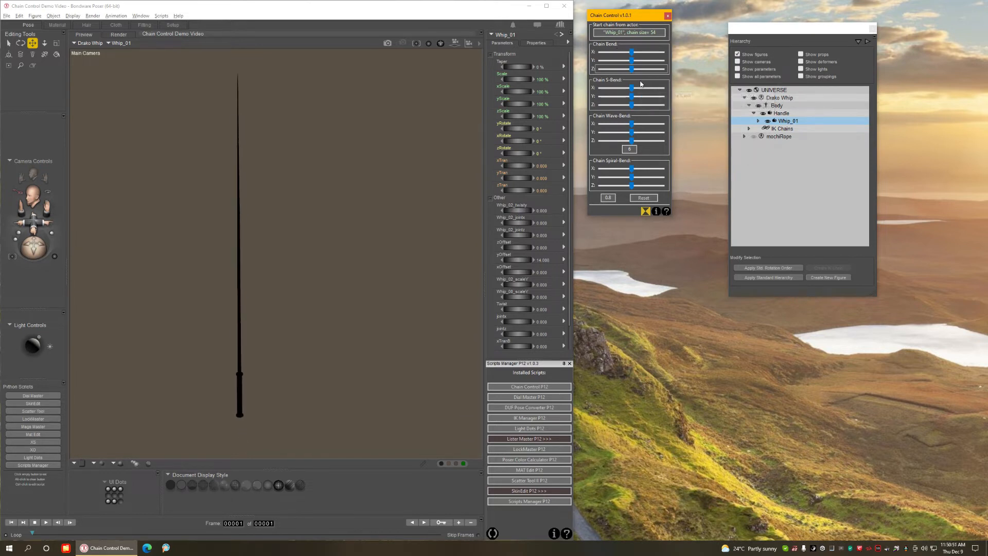
# Step: Apply Chain S-Bend from Whip_01 on all three axes, giving about -17° X, -7° Y and -23° Z rotation
pyautogui.moveTo(632, 88); pyautogui.dragTo(640, 87)
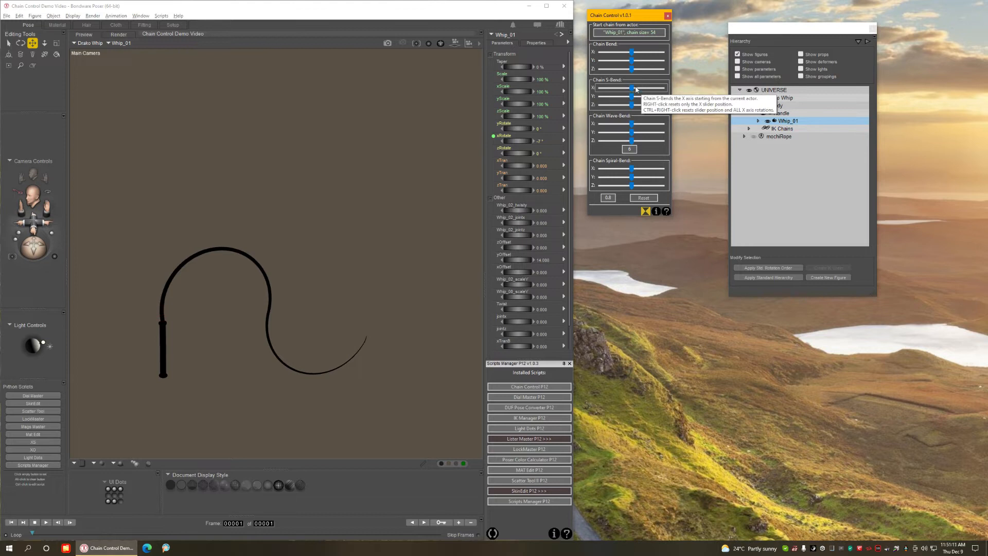
pyautogui.moveTo(631, 88)
pyautogui.mouseDown()
pyautogui.moveTo(643, 99)
pyautogui.moveTo(635, 99)
pyautogui.moveTo(654, 101)
pyautogui.moveTo(642, 98)
pyautogui.mouseUp()
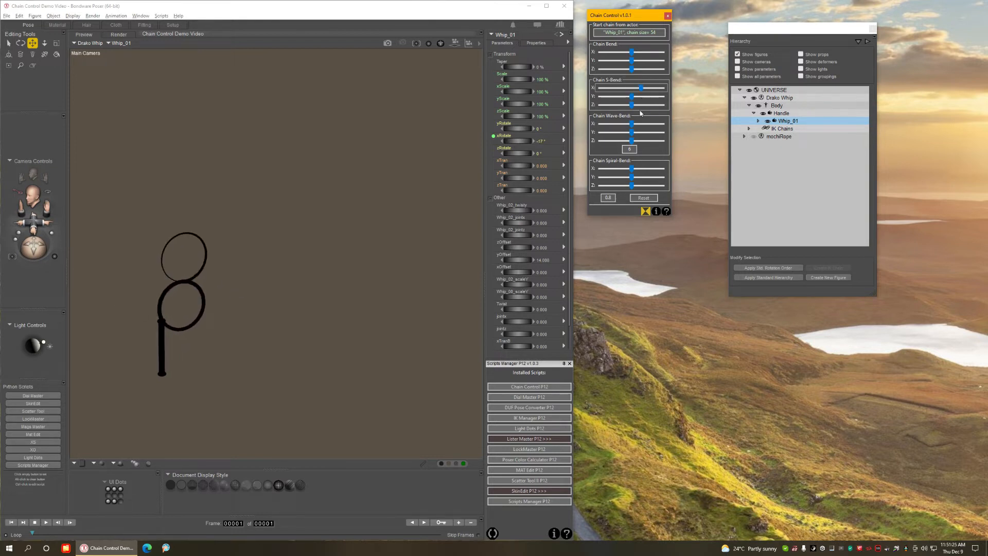
pyautogui.moveTo(633, 96); pyautogui.dragTo(647, 101)
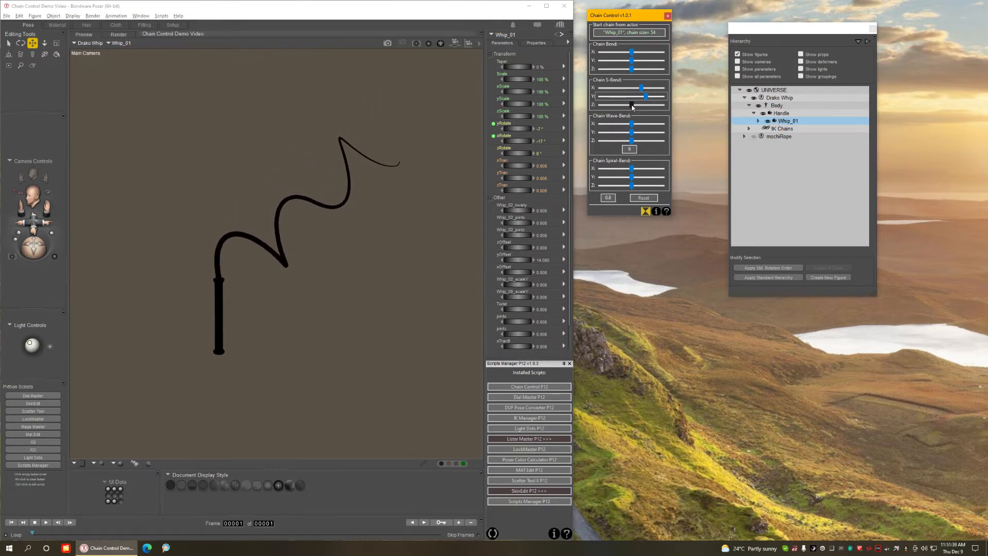
pyautogui.moveTo(633, 106); pyautogui.dragTo(658, 113)
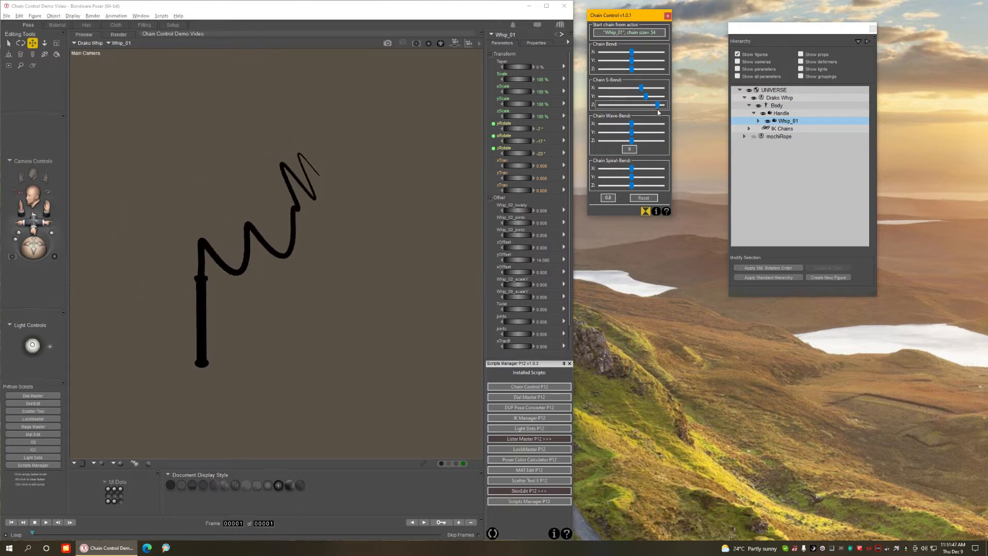
# Step: Add Chain Bends on all three axes to the S-bent whip from Whip_01, reaching about -28° X, 2° Y and -11° Z
pyautogui.moveTo(632, 52); pyautogui.dragTo(652, 61)
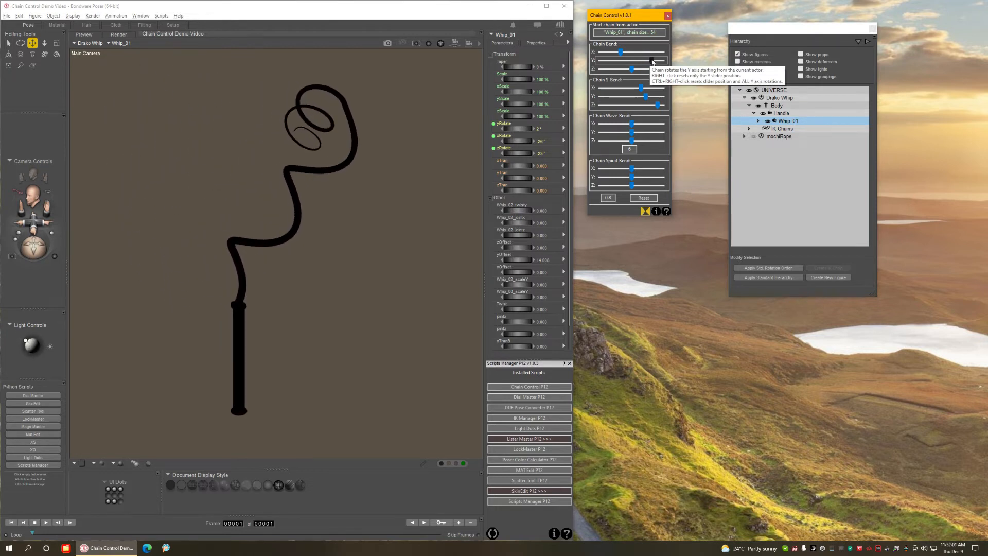
pyautogui.moveTo(632, 69)
pyautogui.mouseDown()
pyautogui.moveTo(623, 70)
pyautogui.moveTo(642, 73)
pyautogui.mouseUp()
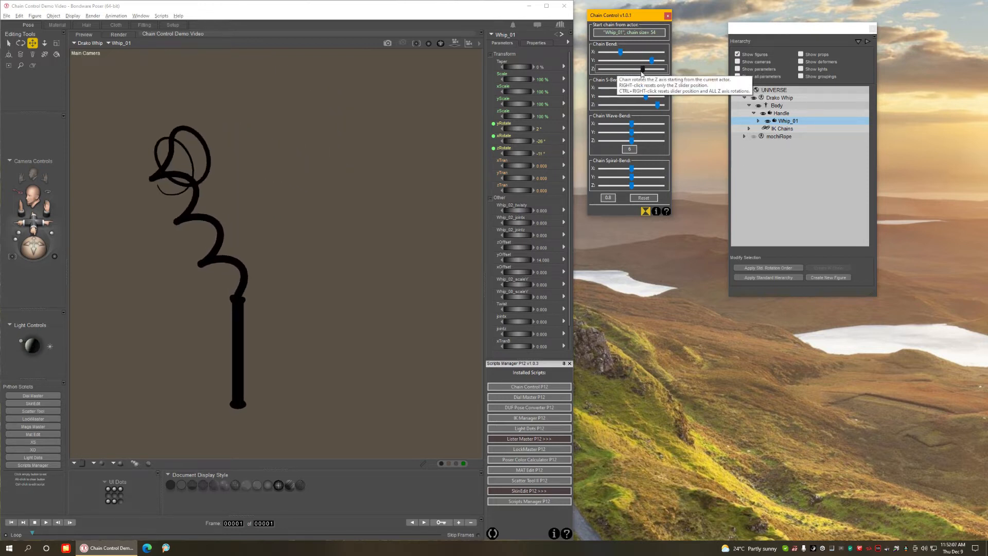
# Step: Select Whip_18 and adjust the X Chain Bend and X S-Bend from there, reaching about 22° X rotation
pyautogui.click(318, 217)
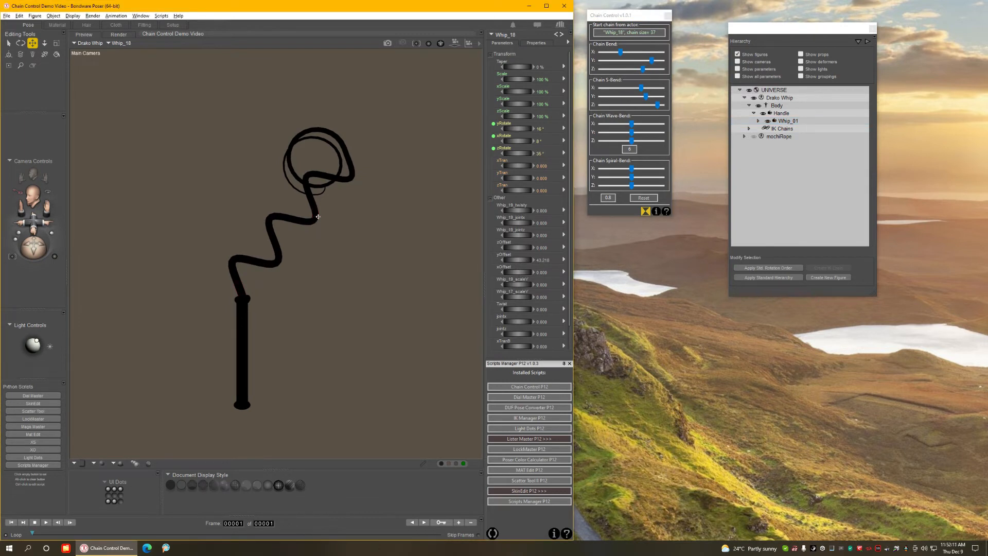
pyautogui.moveTo(621, 52); pyautogui.dragTo(643, 53)
pyautogui.moveTo(641, 87)
pyautogui.mouseDown()
pyautogui.moveTo(616, 87)
pyautogui.moveTo(625, 87)
pyautogui.mouseUp()
pyautogui.moveTo(401, 167); pyautogui.dragTo(341, 190, button='middle')
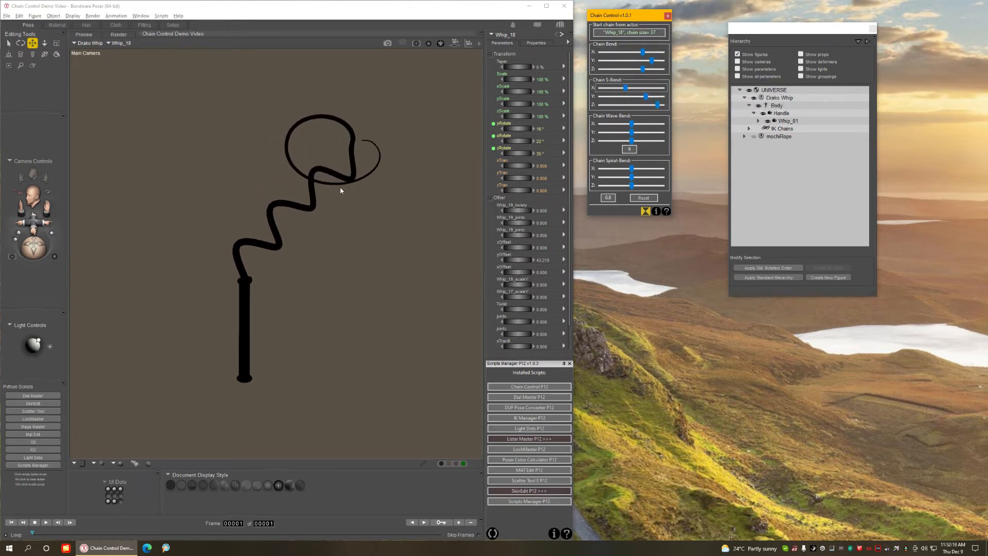
# Step: Reset all chain rotations from Whip_01 and shape the straightened whip with a slight positive X Wave-Bend
pyautogui.click(249, 283)
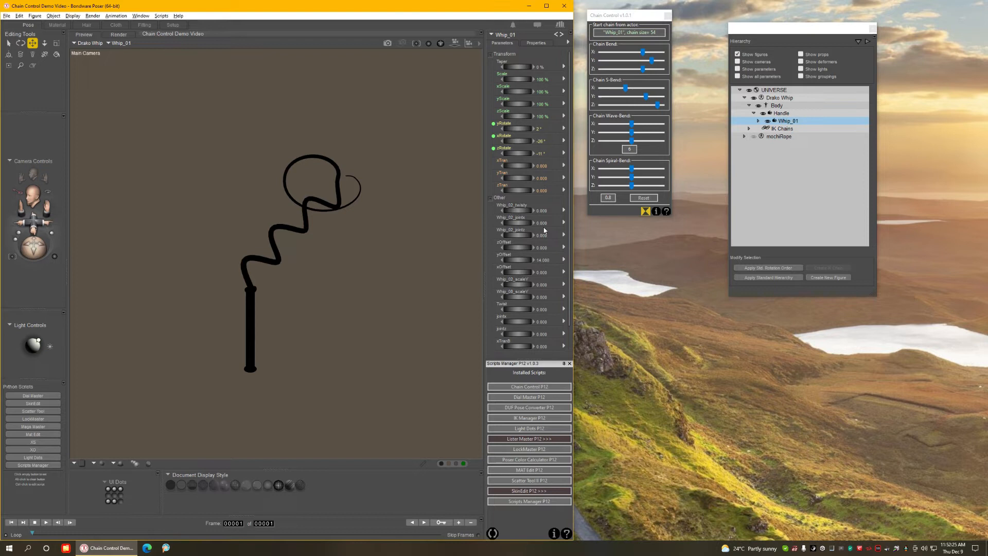
pyautogui.click(643, 196)
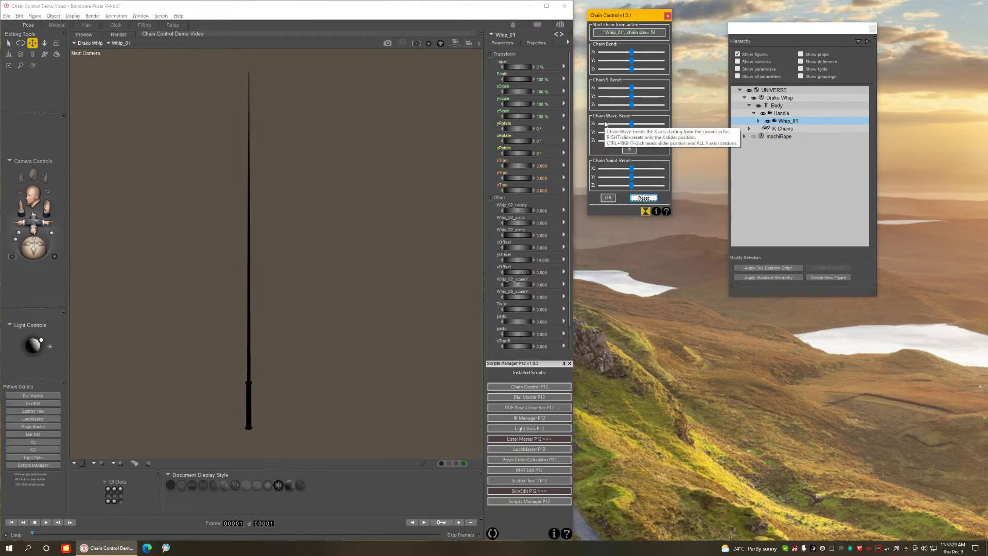
pyautogui.moveTo(633, 124); pyautogui.dragTo(636, 127)
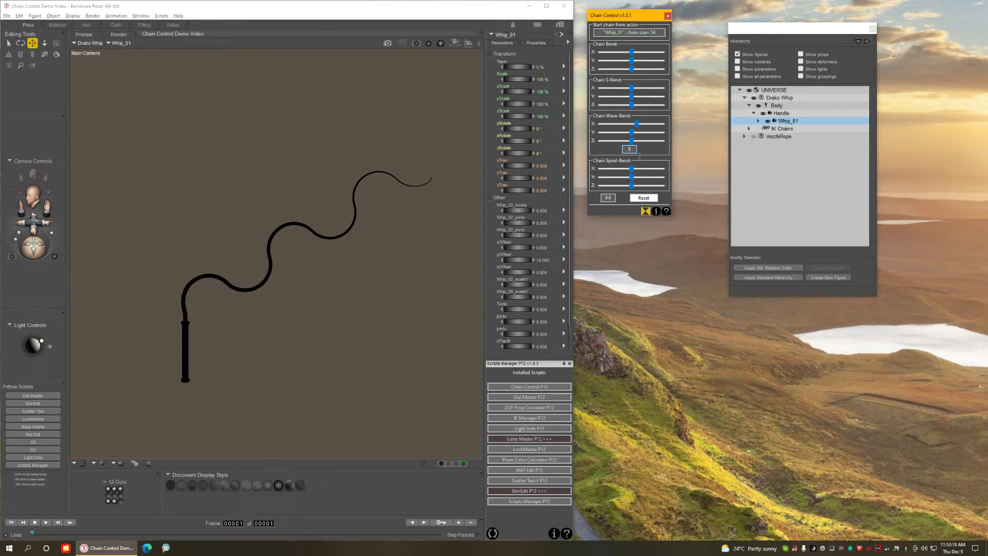
# Step: Reset the chain and apply a positive X Wave-Bend with a wave frequency of 1
pyautogui.click(643, 198)
pyautogui.doubleClick(631, 149)
pyautogui.write('1')
pyautogui.moveTo(633, 124); pyautogui.dragTo(642, 125)
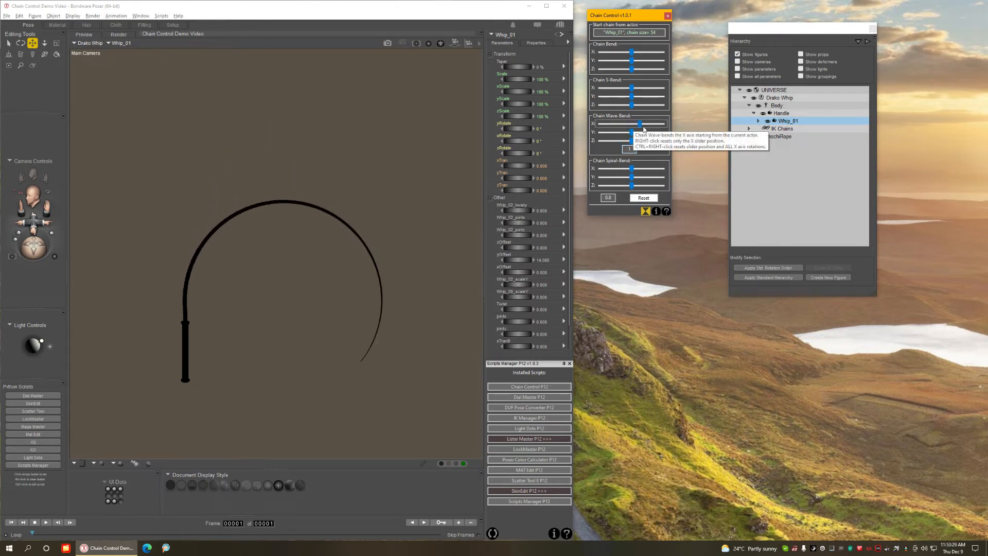
# Step: Reset the chain and apply a positive X Wave-Bend with a wave frequency of 2
pyautogui.click(643, 198)
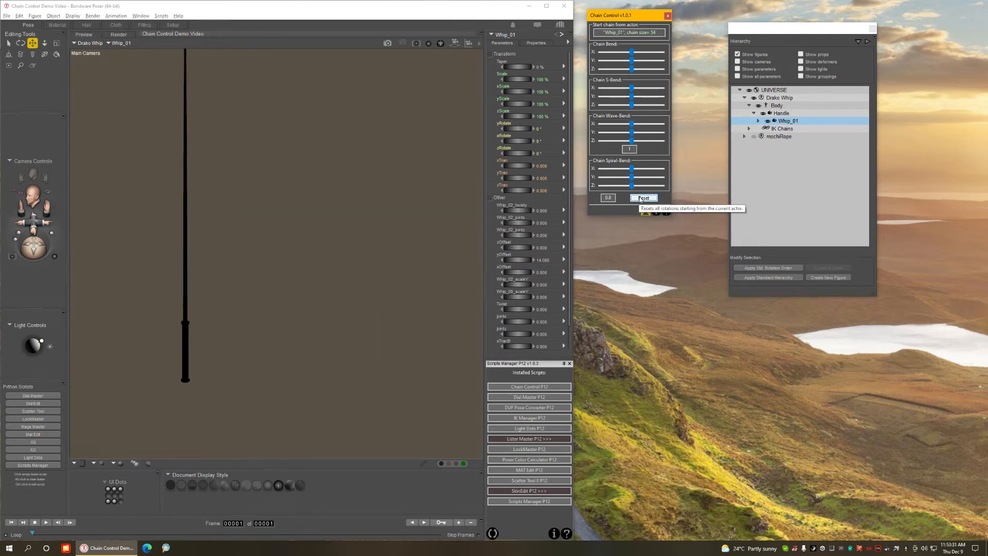
pyautogui.write('2')
pyautogui.moveTo(635, 150); pyautogui.dragTo(639, 129)
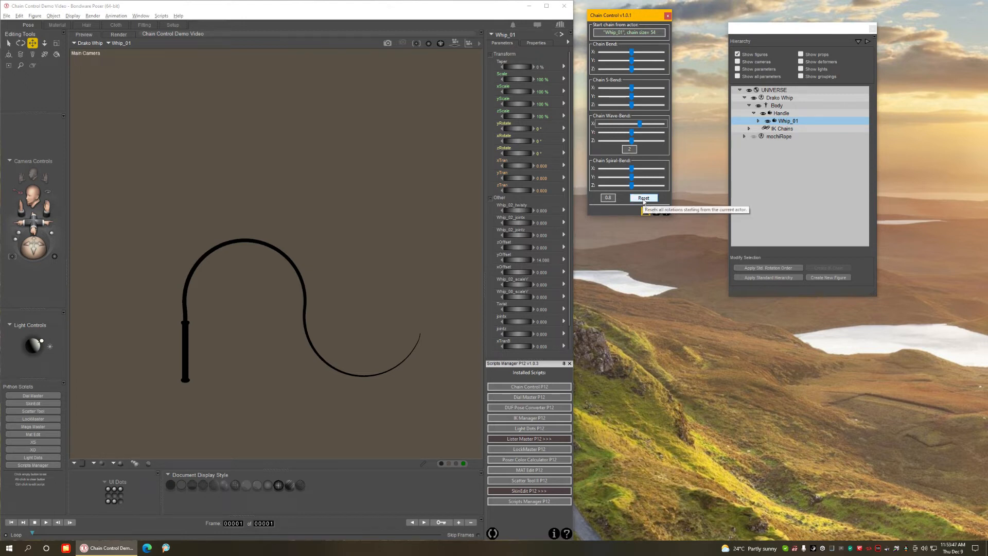
# Step: Set the wave frequency to 4, reset the chain, and apply a positive X Wave-Bend
pyautogui.moveTo(633, 149); pyautogui.dragTo(624, 153)
pyautogui.write('4')
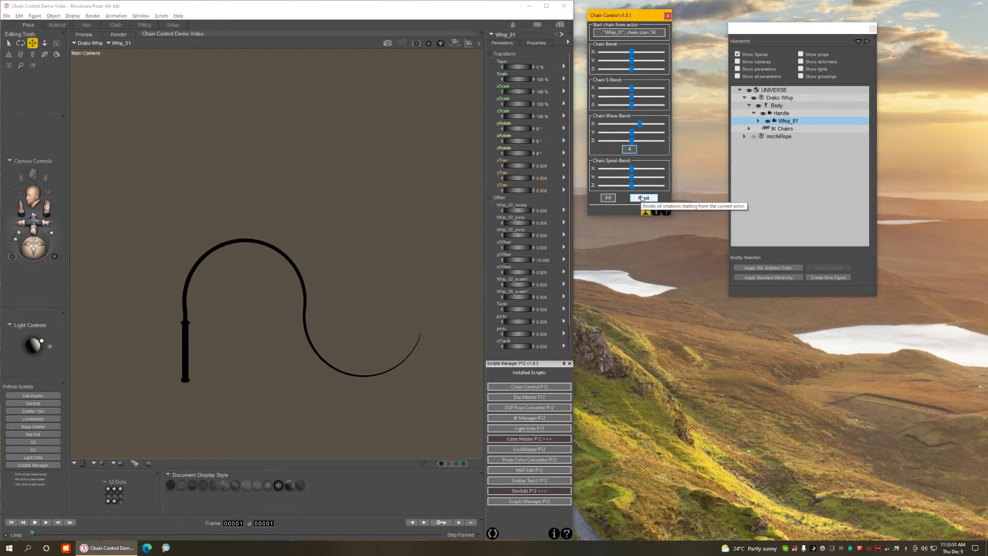
pyautogui.click(643, 198)
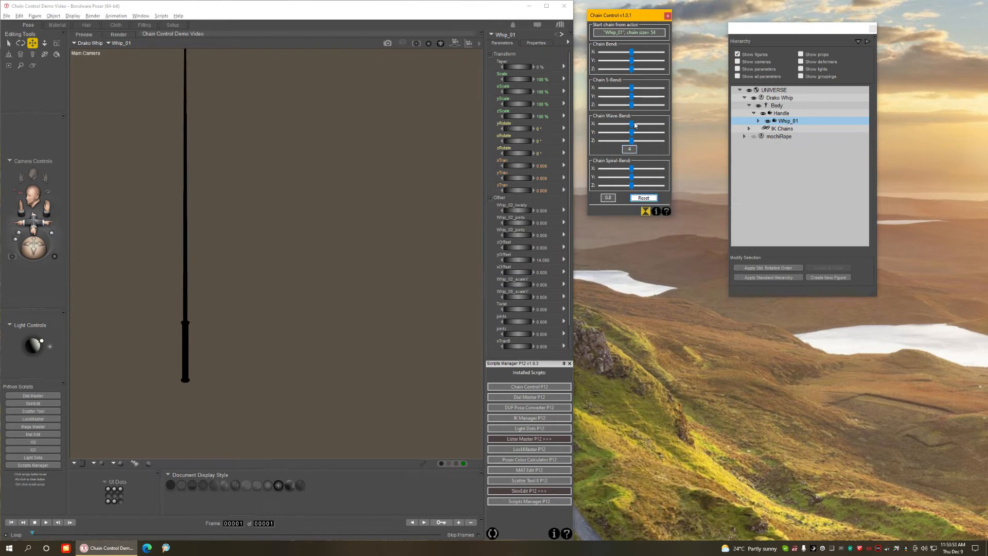
pyautogui.moveTo(634, 125); pyautogui.dragTo(642, 129)
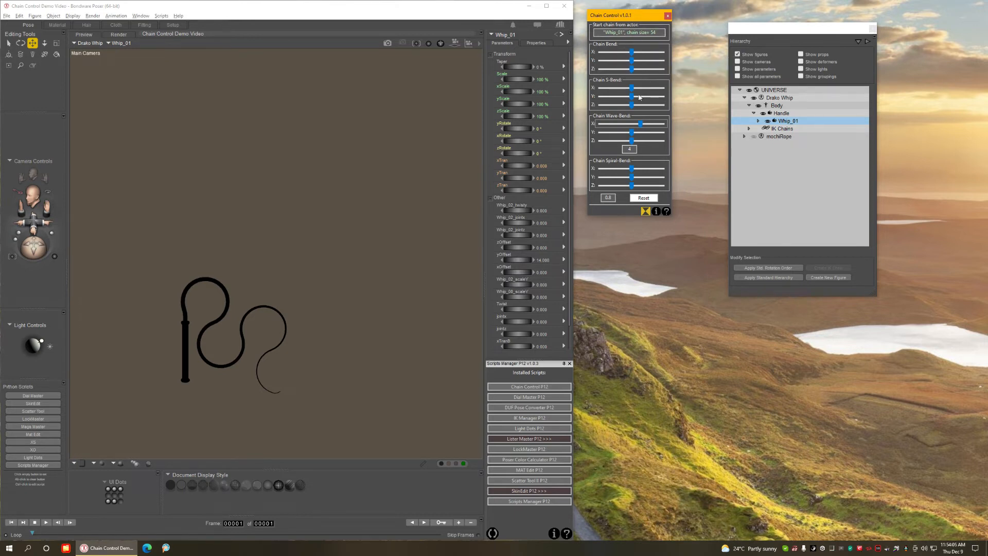
# Step: Strengthen and reduce the whip's X Wave-Bend, and combine it with a Y Chain Bend of about 17°
pyautogui.moveTo(640, 126); pyautogui.dragTo(649, 125)
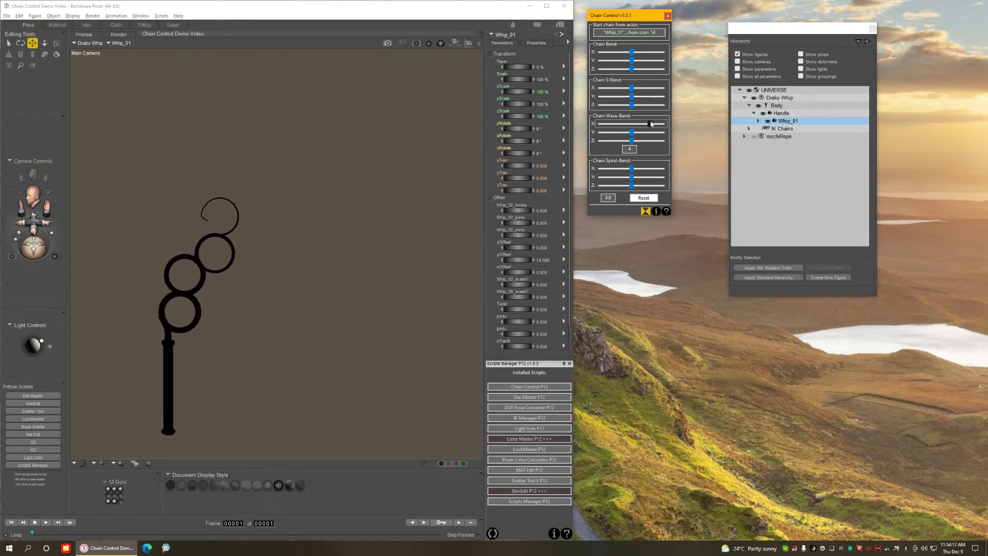
pyautogui.moveTo(651, 127); pyautogui.dragTo(641, 126)
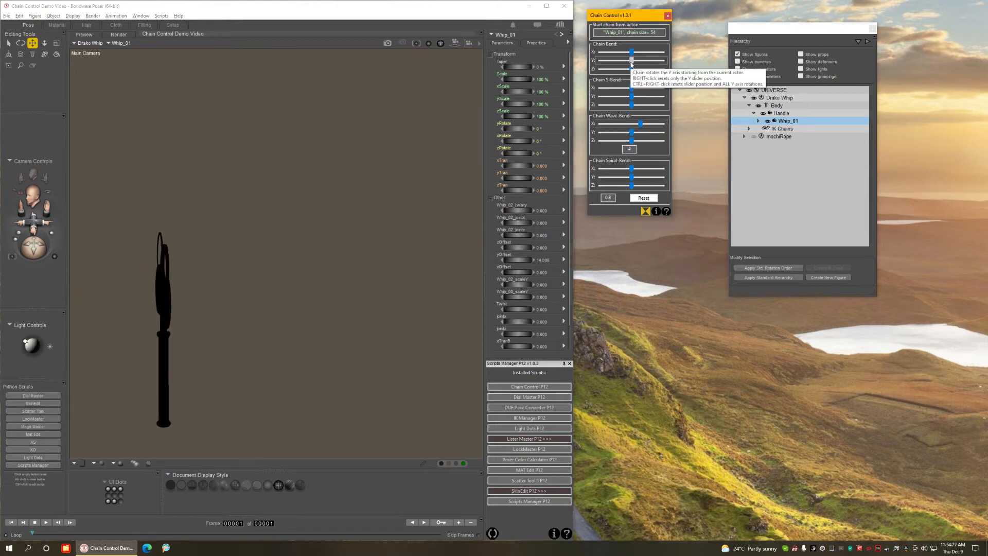
pyautogui.moveTo(632, 63); pyautogui.dragTo(661, 79)
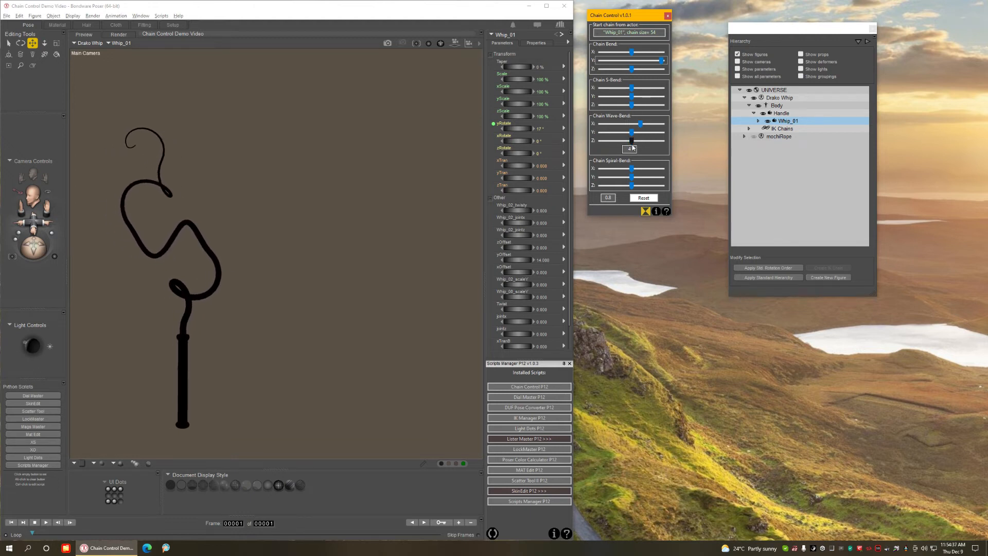
# Step: Change the wave frequency and shift the whip's Wave-Bend from the X axis to a slight bend on the Y axis
pyautogui.click(632, 149)
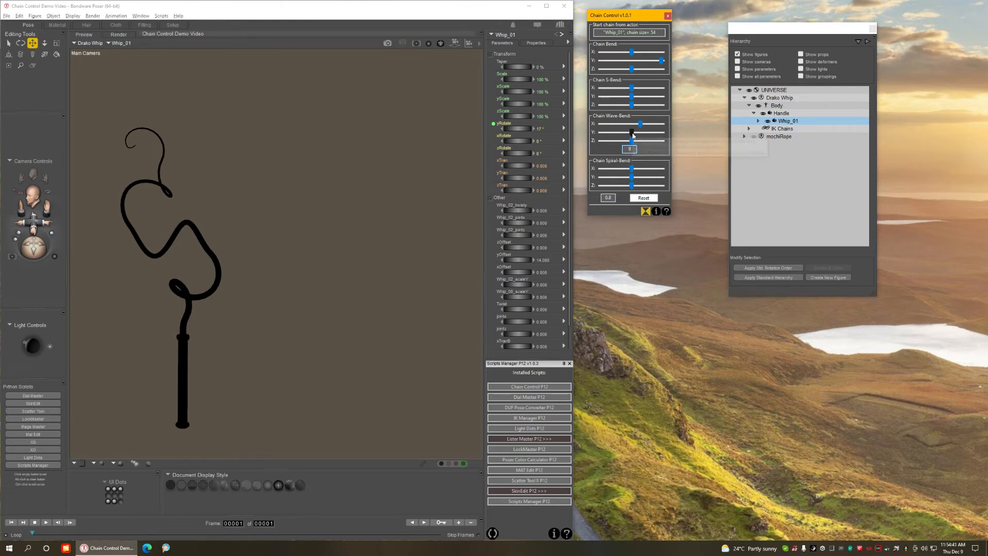
pyautogui.moveTo(642, 125); pyautogui.dragTo(632, 126)
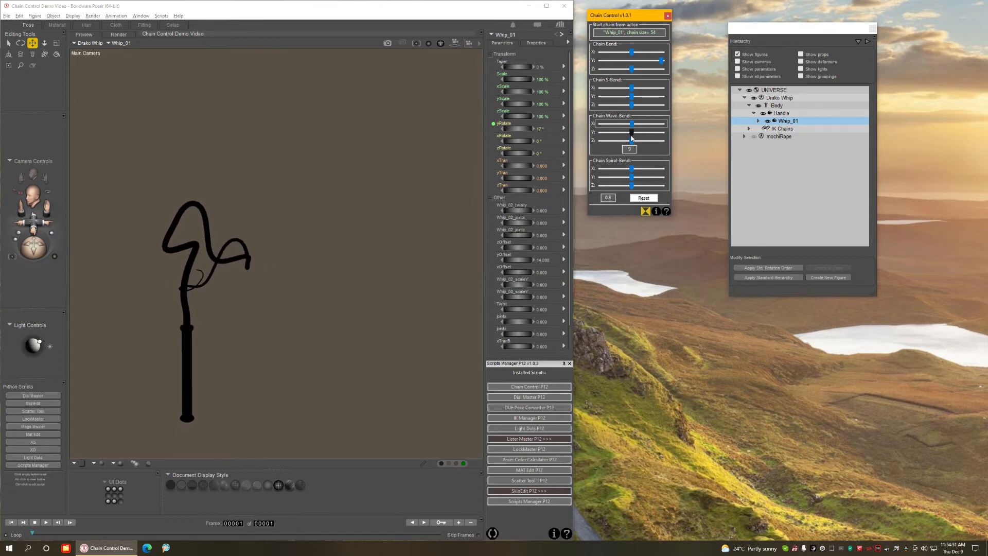
pyautogui.moveTo(632, 133); pyautogui.dragTo(636, 133)
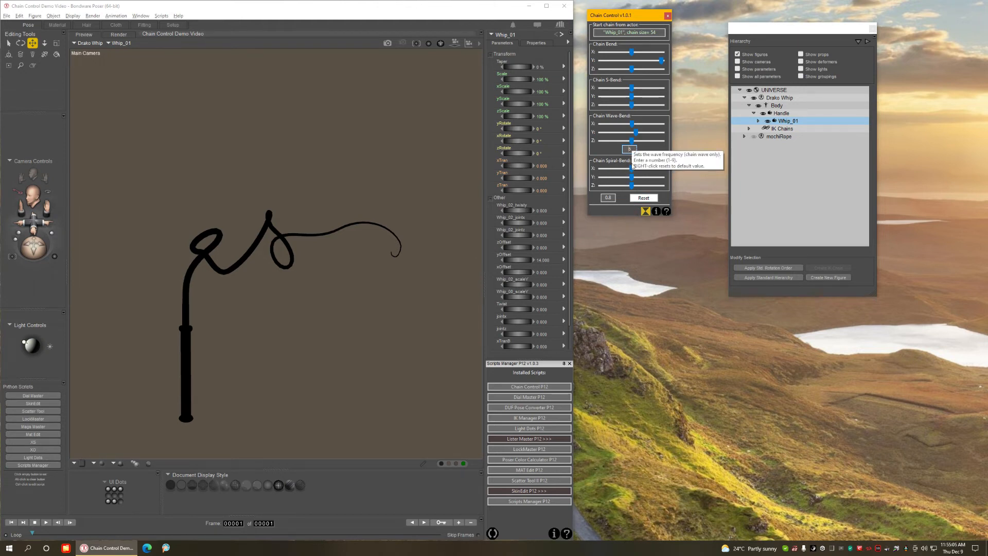
# Step: Reset the whip and curl it from Whip_01 with a strong positive X Spiral-Bend
pyautogui.click(649, 198)
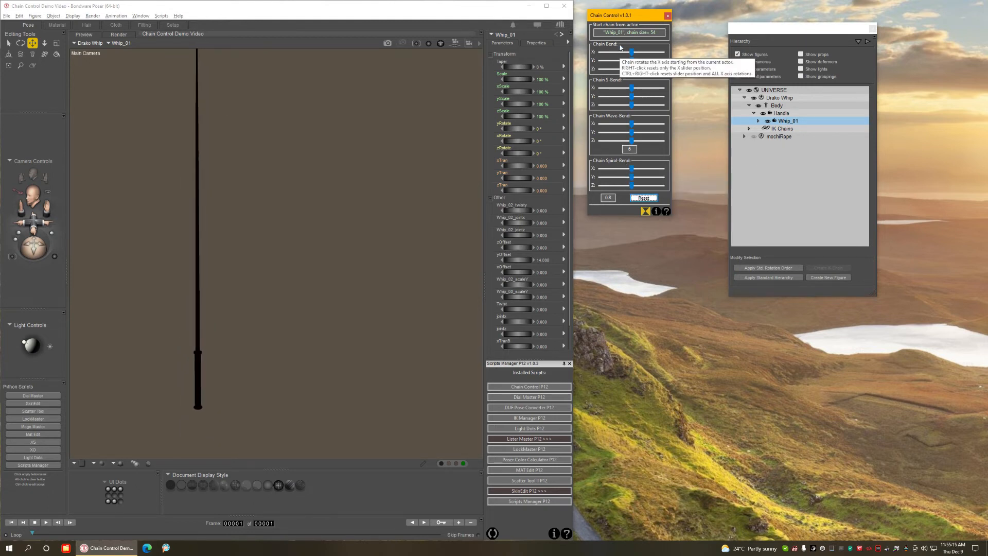
pyautogui.moveTo(632, 171); pyautogui.dragTo(662, 177)
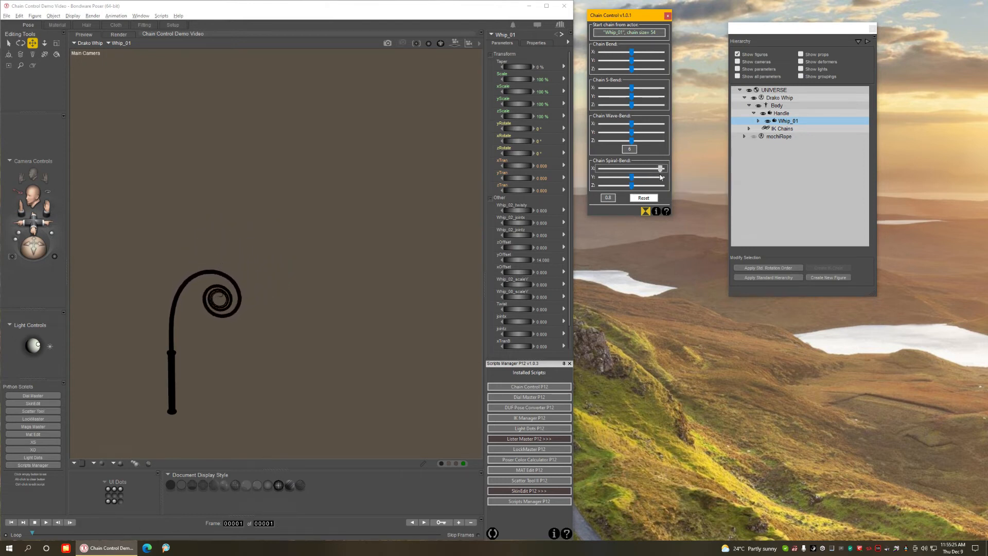
pyautogui.scroll(5, 293, 288)
pyautogui.scroll(-1, 227, 234)
pyautogui.scroll(-1, 227, 233)
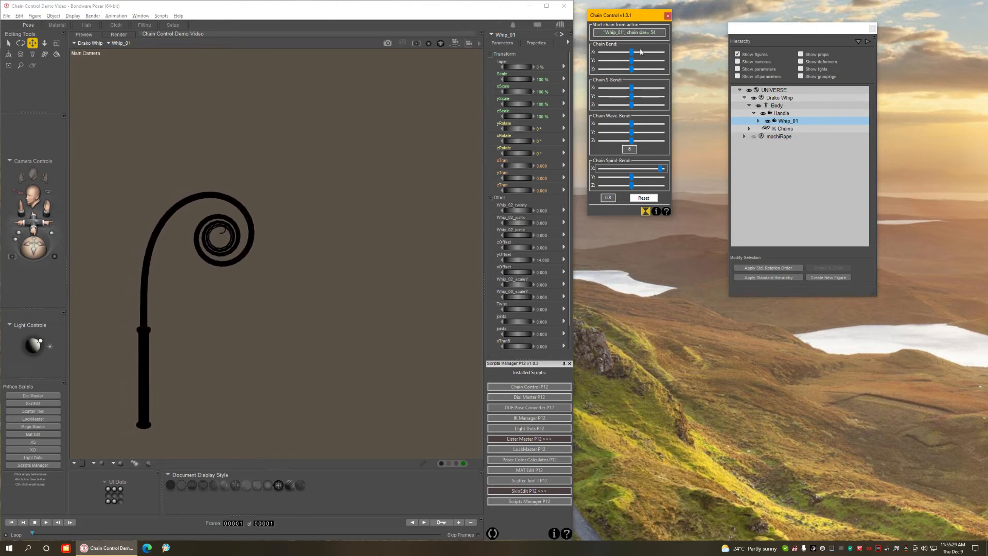
# Step: Combine the spiral with Chain Bends of about -2° X, -3° Y and 3° Z, and add a positive Z Spiral-Bend
pyautogui.moveTo(632, 51)
pyautogui.mouseDown()
pyautogui.moveTo(643, 56)
pyautogui.moveTo(614, 54)
pyautogui.mouseUp()
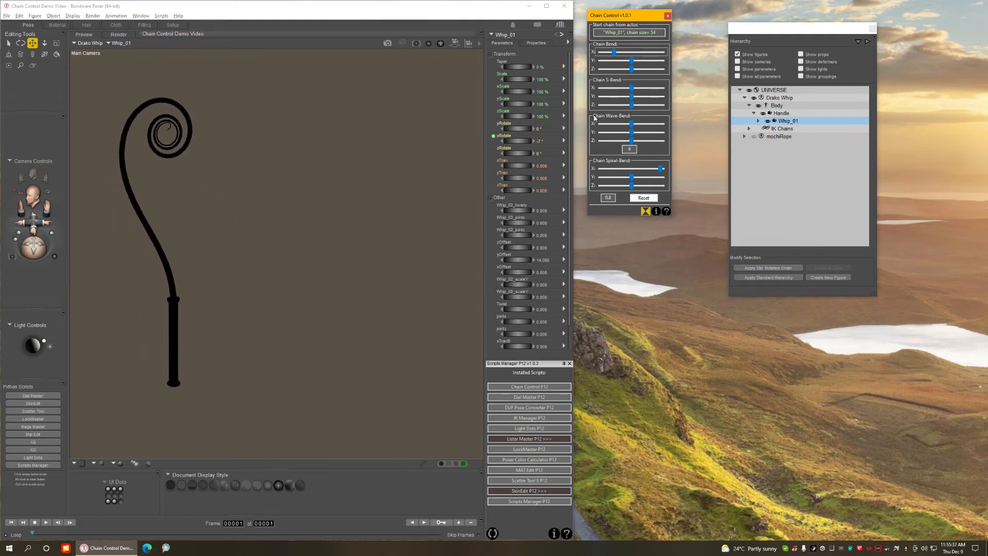
pyautogui.moveTo(633, 62); pyautogui.dragTo(616, 61)
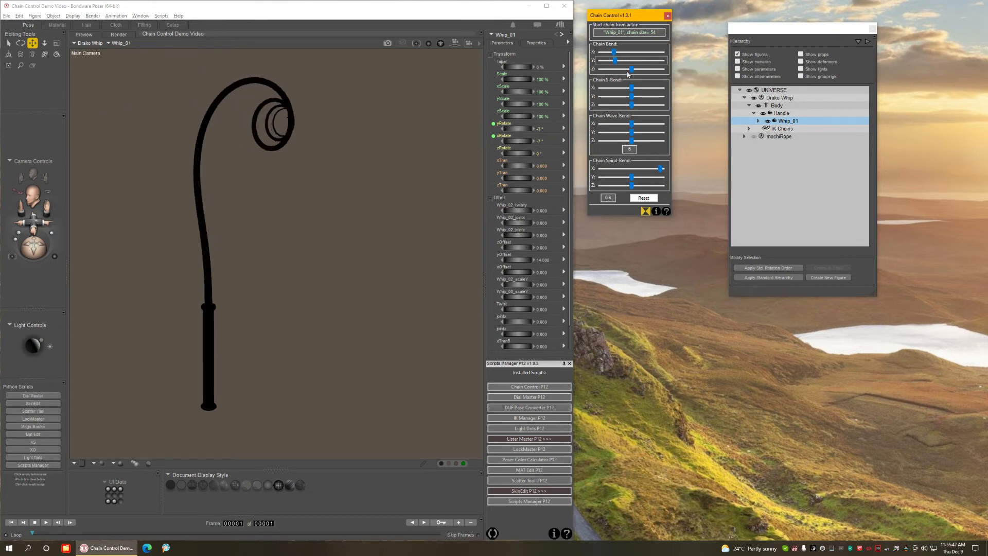
pyautogui.moveTo(631, 69); pyautogui.dragTo(655, 80)
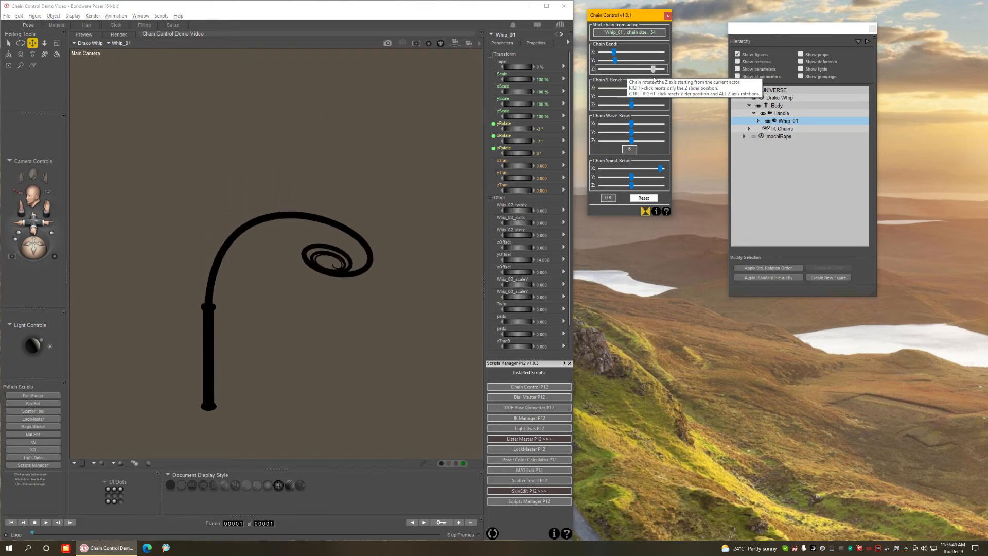
pyautogui.moveTo(636, 187); pyautogui.dragTo(659, 188)
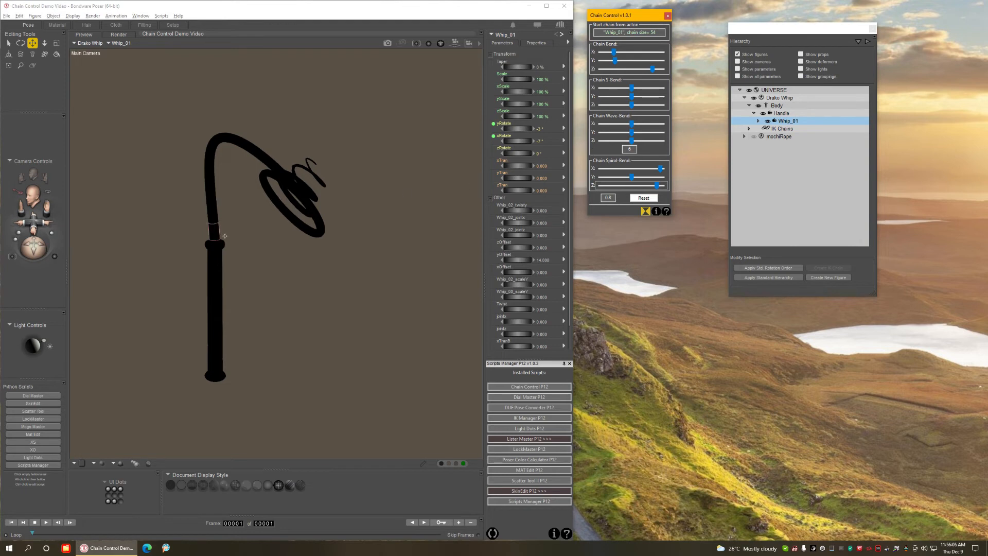
# Step: Reset the whip's chain rotations from Whip_01, and swap the visible figure from Drako Whip to mochiRope
pyautogui.click(212, 241)
pyautogui.click(644, 199)
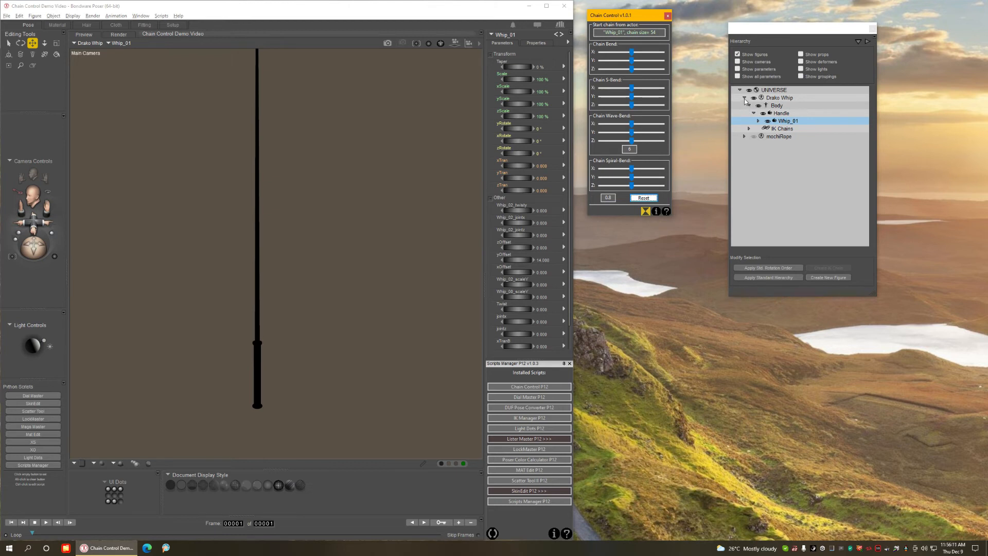
pyautogui.click(745, 99)
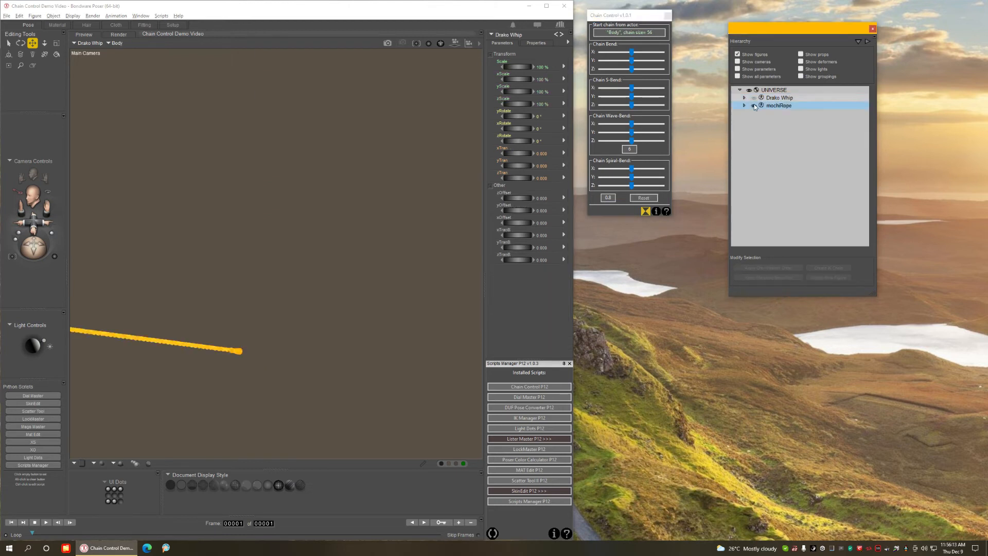
pyautogui.click(755, 106)
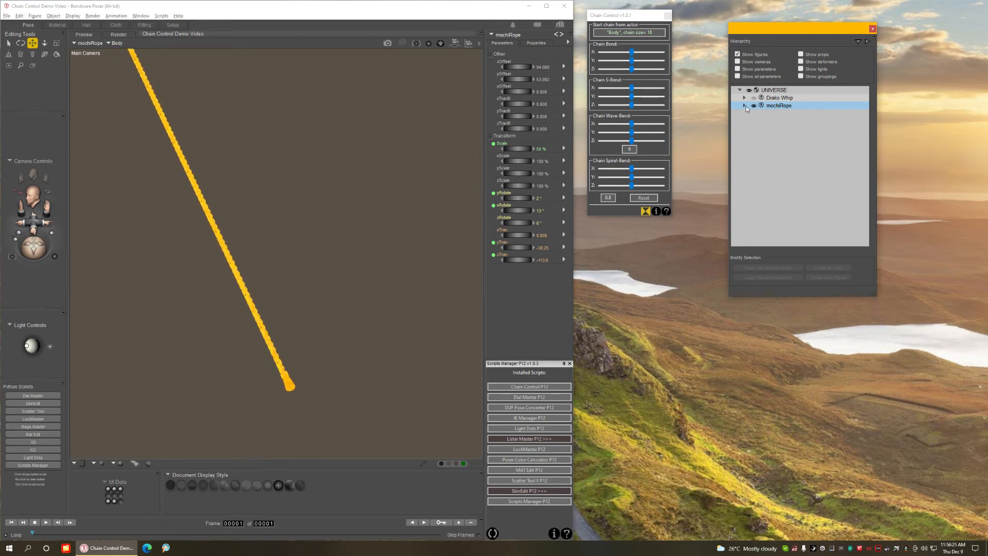
# Step: Expand the mochiRope hierarchy and select Fusa1 as the chain's starting actor, with the whole rope in view
pyautogui.click(744, 106)
pyautogui.scroll(-1, 797, 180)
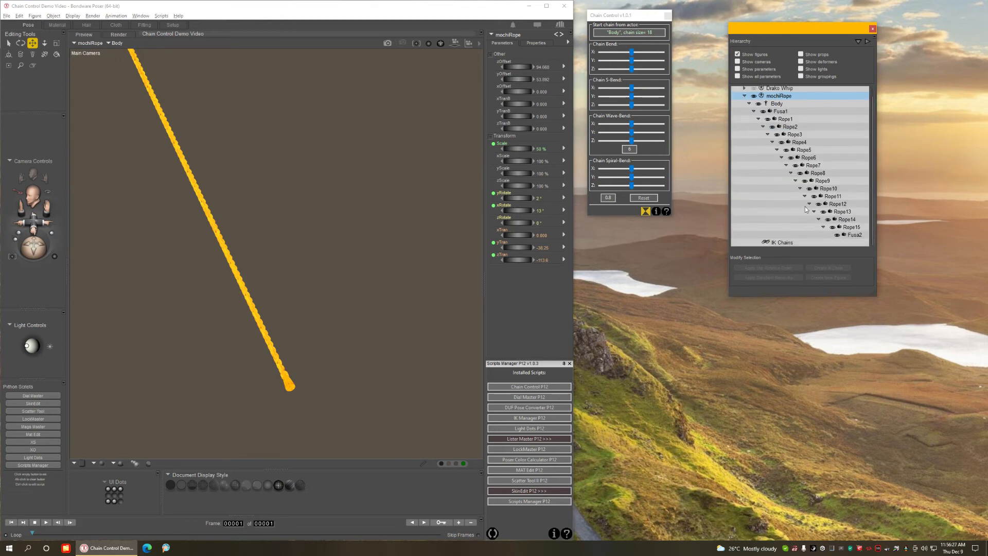
pyautogui.click(754, 112)
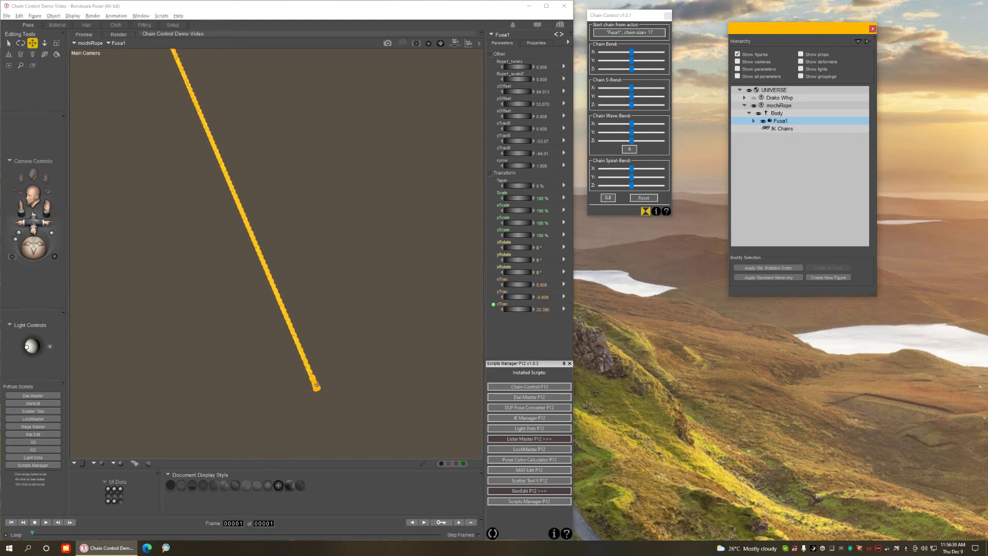
pyautogui.click(317, 389)
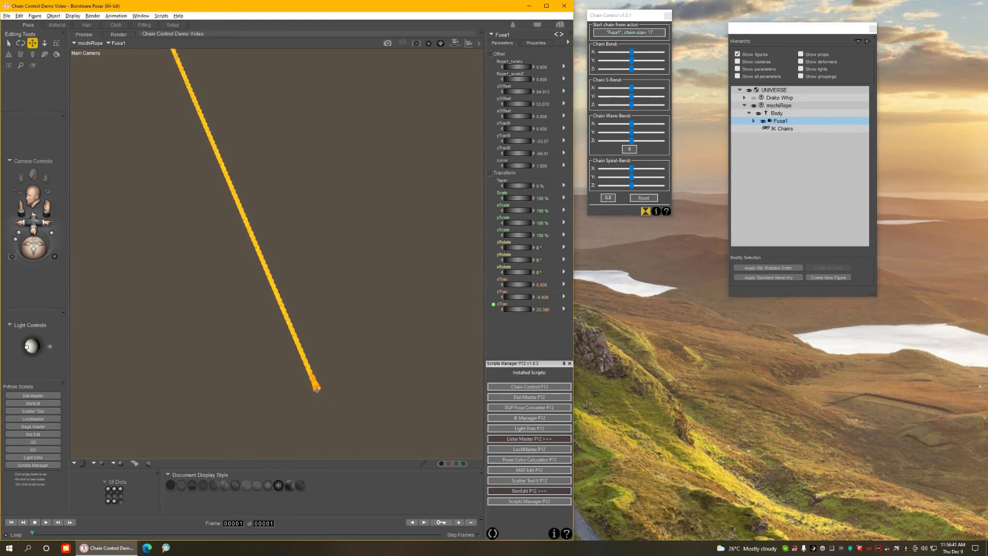
pyautogui.scroll(-2, 316, 388)
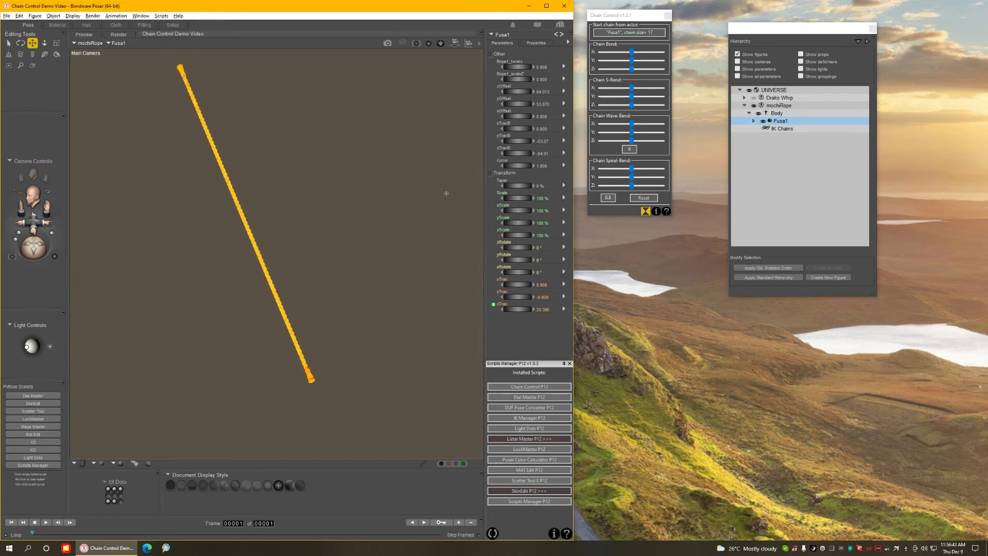
# Step: Bend the mochiRope from Fusa1 with successive X Chain Bends into a closed ring, reaching about 42° X rotation
pyautogui.moveTo(638, 52); pyautogui.dragTo(661, 56)
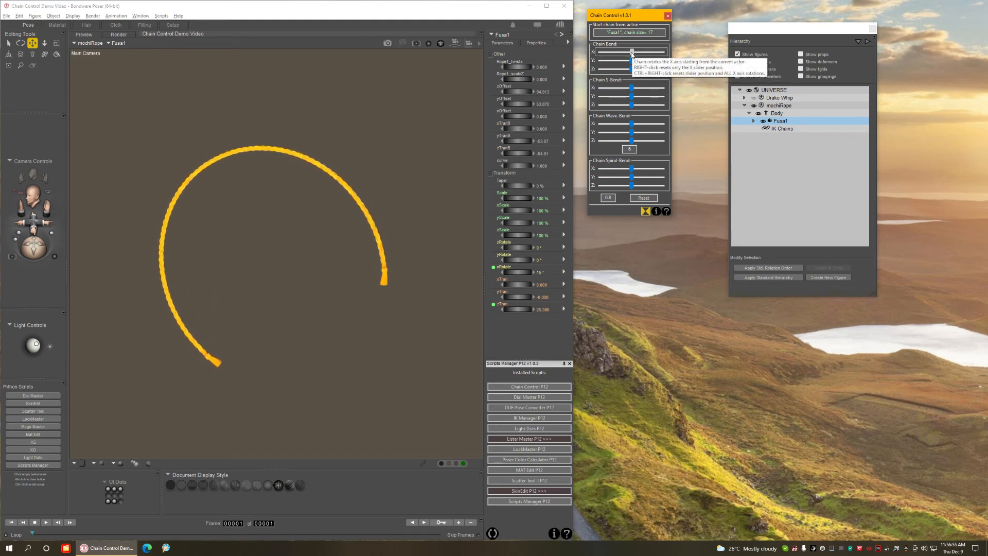
pyautogui.click(636, 52)
pyautogui.moveTo(637, 53); pyautogui.dragTo(668, 67)
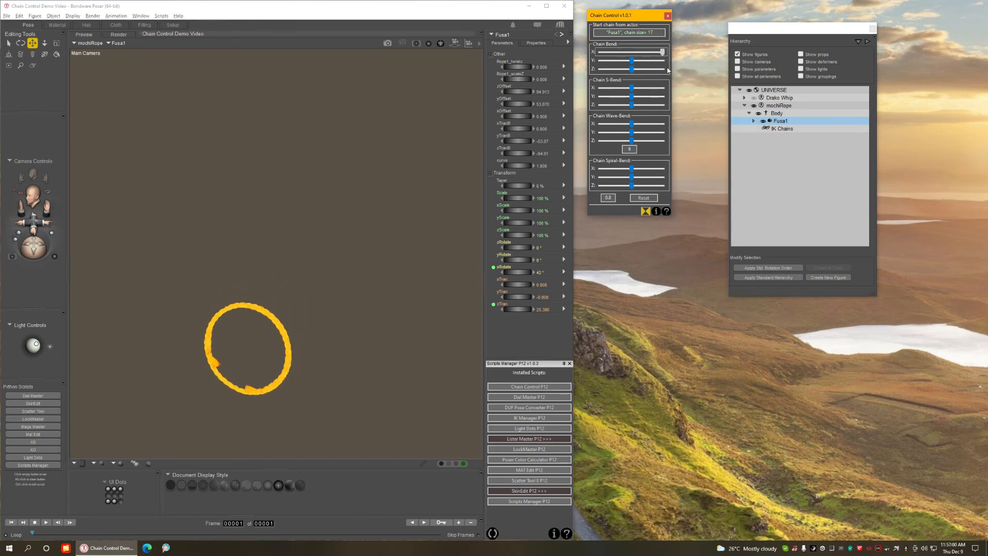
# Step: Coil the mochiRope from Fusa1 into a spiral with X Chain Bends up to about 66° and negative Y Chain Bends
pyautogui.rightClick(643, 52)
pyautogui.moveTo(632, 51); pyautogui.dragTo(663, 65)
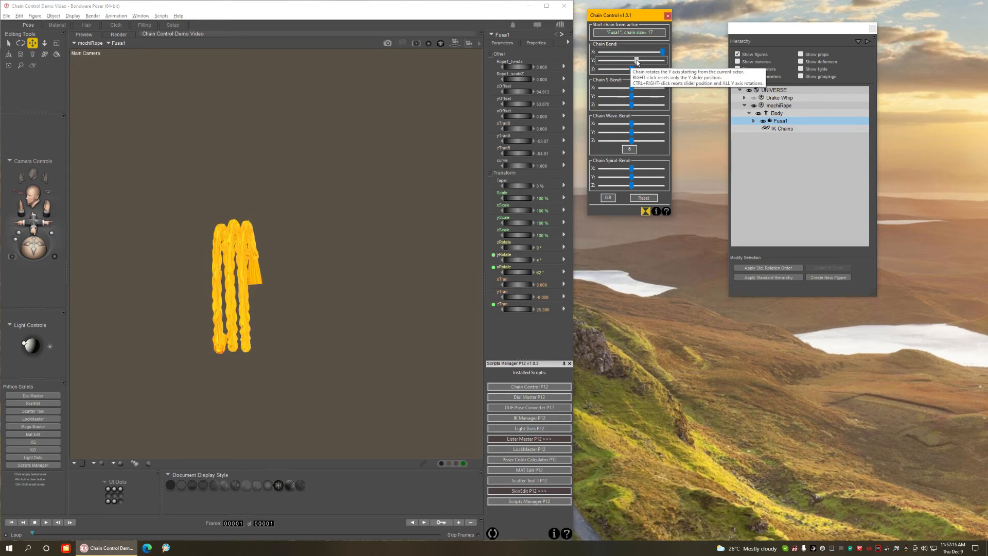
pyautogui.moveTo(627, 62); pyautogui.dragTo(622, 62)
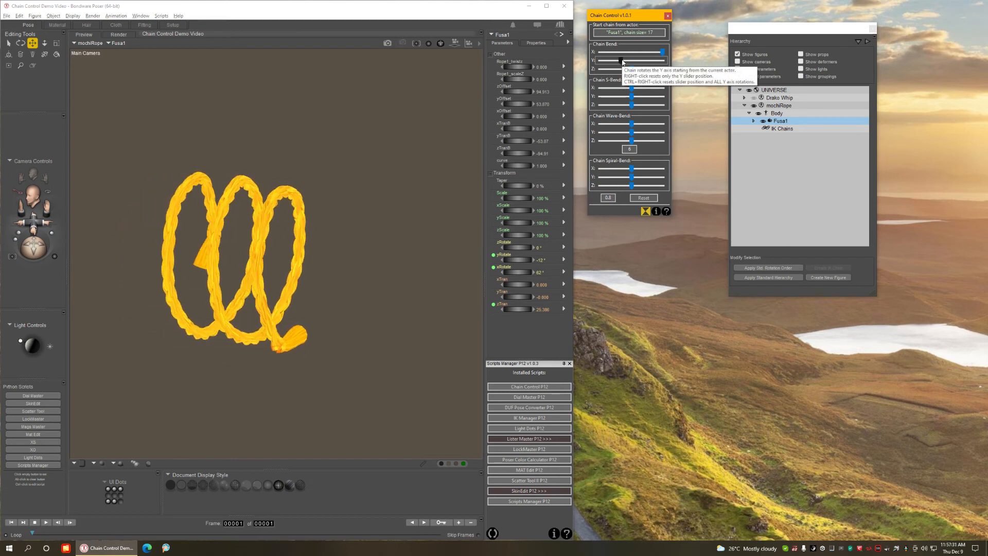
pyautogui.rightClick(633, 53)
pyautogui.moveTo(634, 53); pyautogui.dragTo(644, 52)
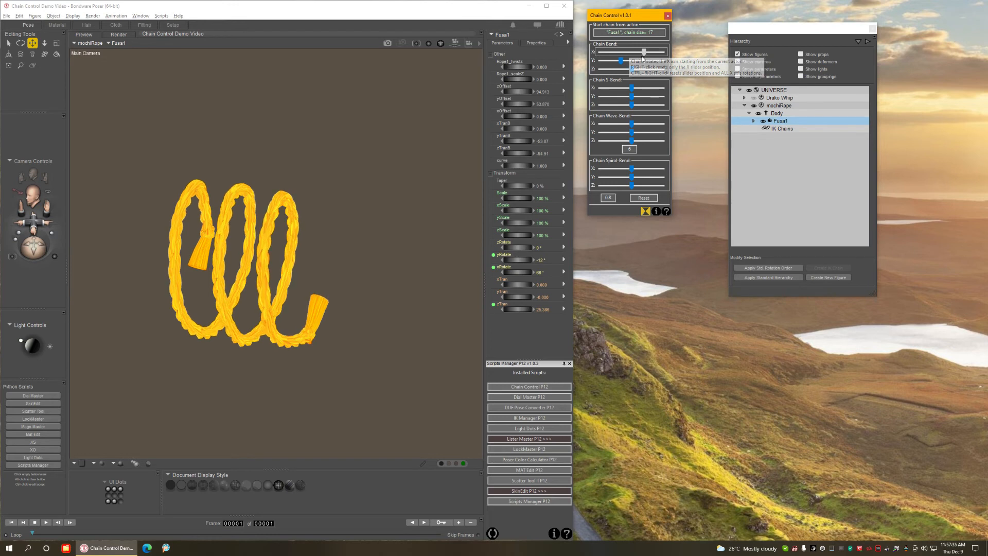
pyautogui.moveTo(622, 62); pyautogui.dragTo(626, 62)
# Step: Flatten the whole mochiRope from its Body by reducing yScale to 54%, undoing the trial xScale change
pyautogui.click(777, 113)
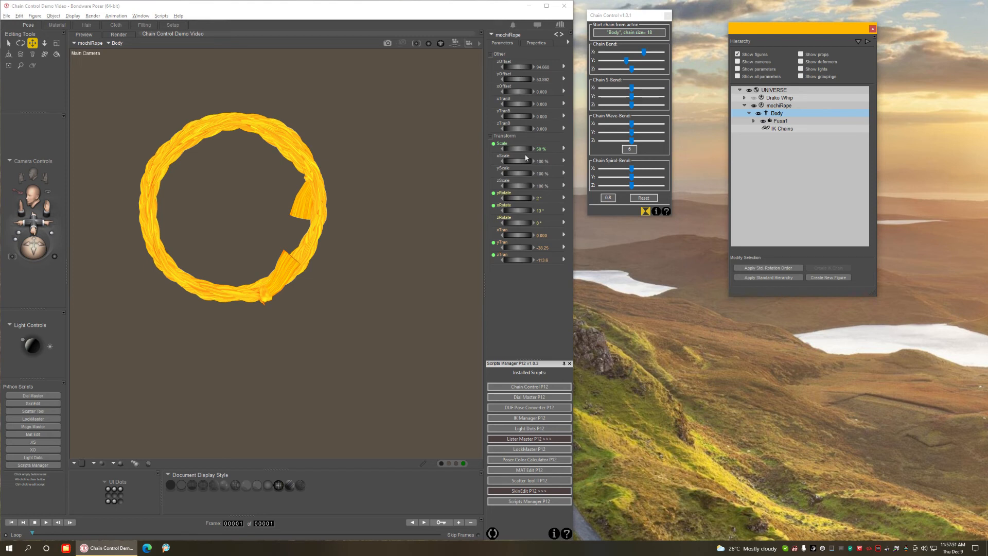
pyautogui.moveTo(521, 162); pyautogui.dragTo(525, 161)
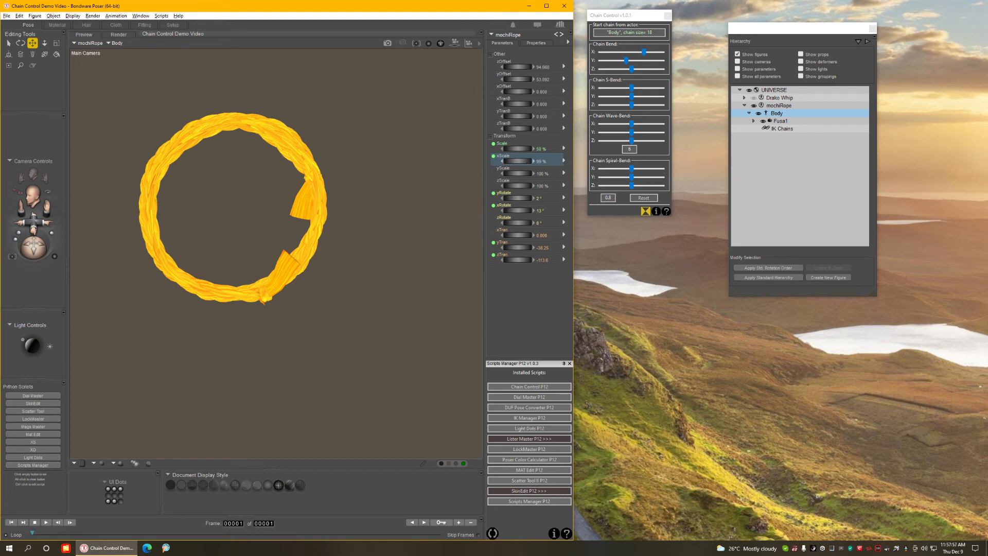
pyautogui.moveTo(520, 161); pyautogui.dragTo(515, 161)
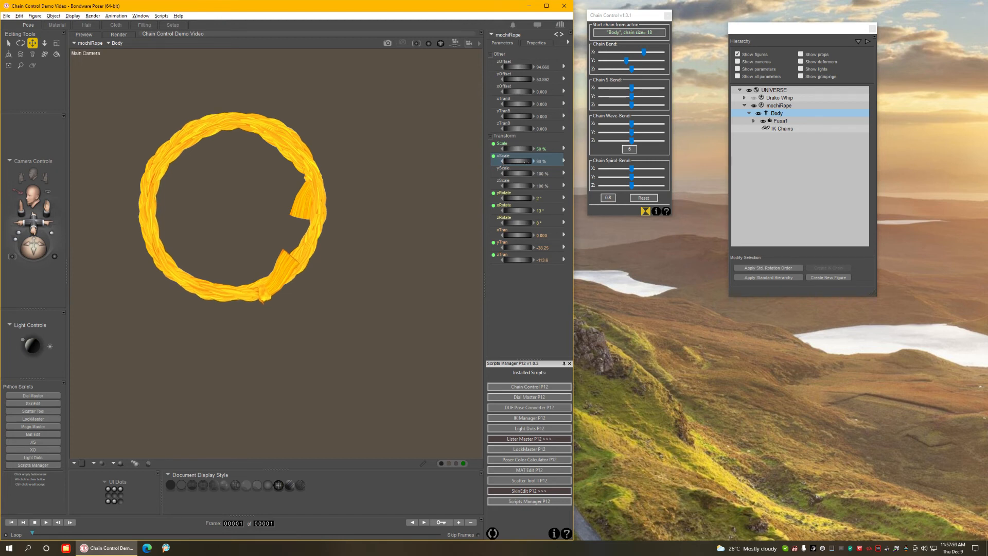
pyautogui.hotkey('ctrl', 'z')
pyautogui.moveTo(526, 174); pyautogui.dragTo(468, 183)
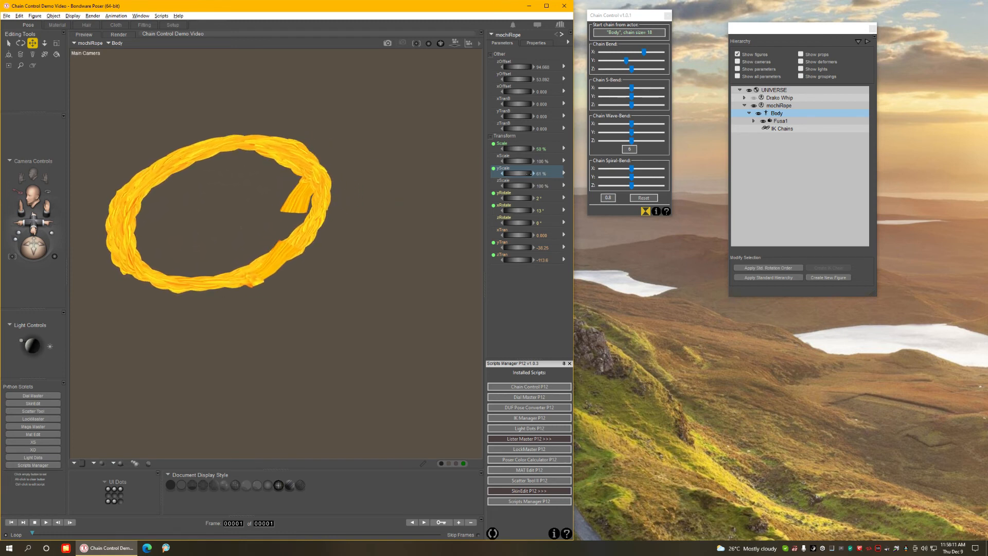
pyautogui.moveTo(517, 173)
pyautogui.mouseDown()
pyautogui.moveTo(508, 175)
pyautogui.moveTo(517, 186)
pyautogui.mouseUp()
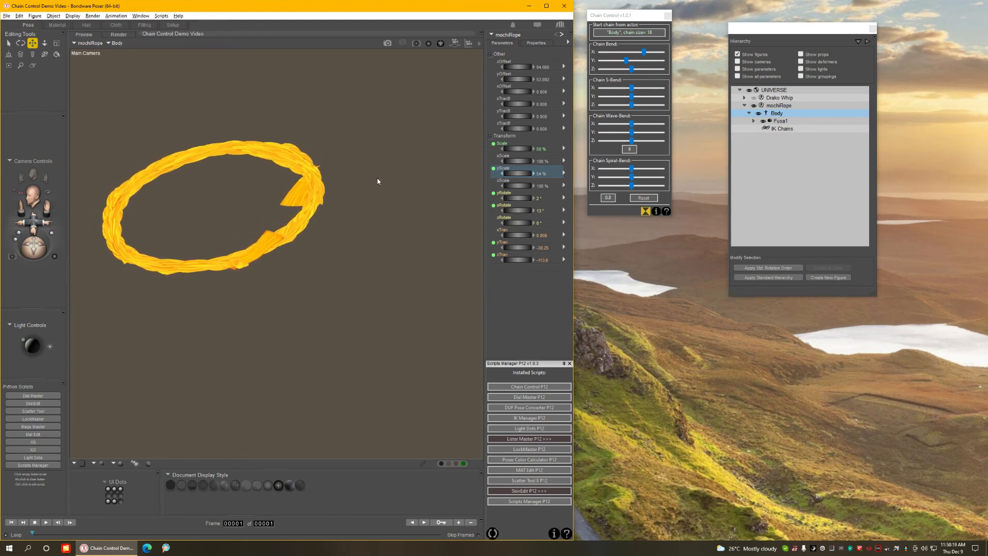
# Step: Bend the flattened mochiRope from Body with an X Chain Bend to about 37° rotation and spread its coils with a Y Chain Bend
pyautogui.rightClick(630, 53)
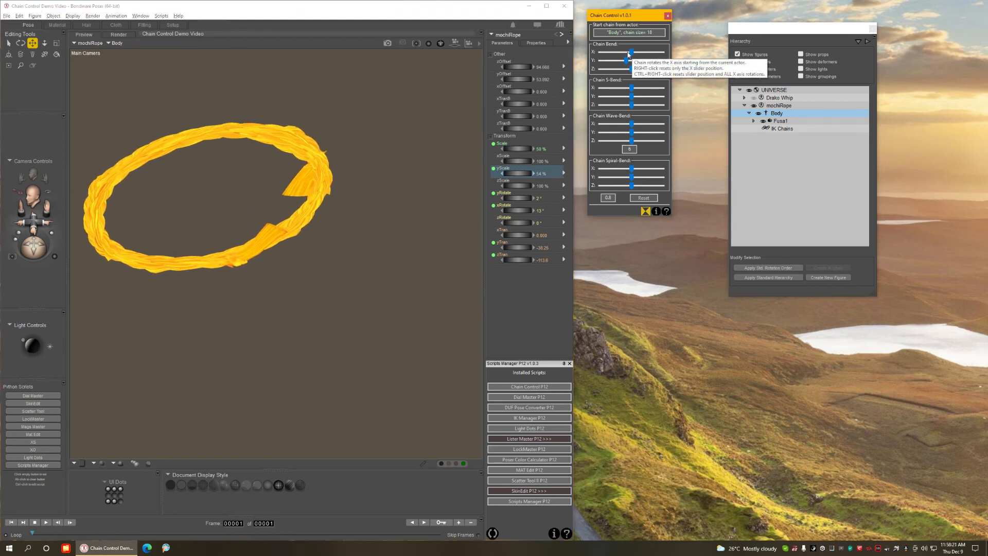
pyautogui.moveTo(632, 53); pyautogui.dragTo(664, 63)
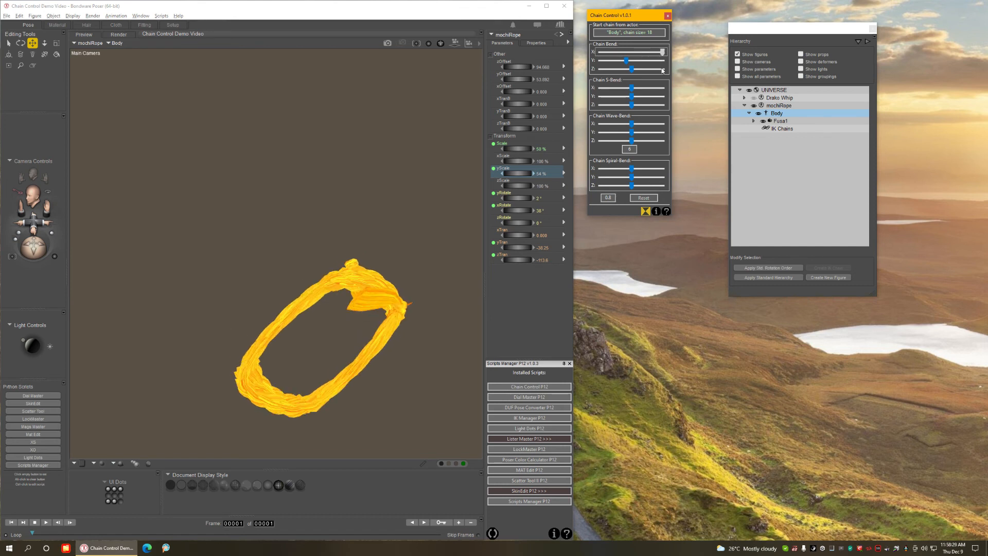
pyautogui.moveTo(293, 243); pyautogui.dragTo(314, 260, button='middle')
pyautogui.scroll(3, 314, 261)
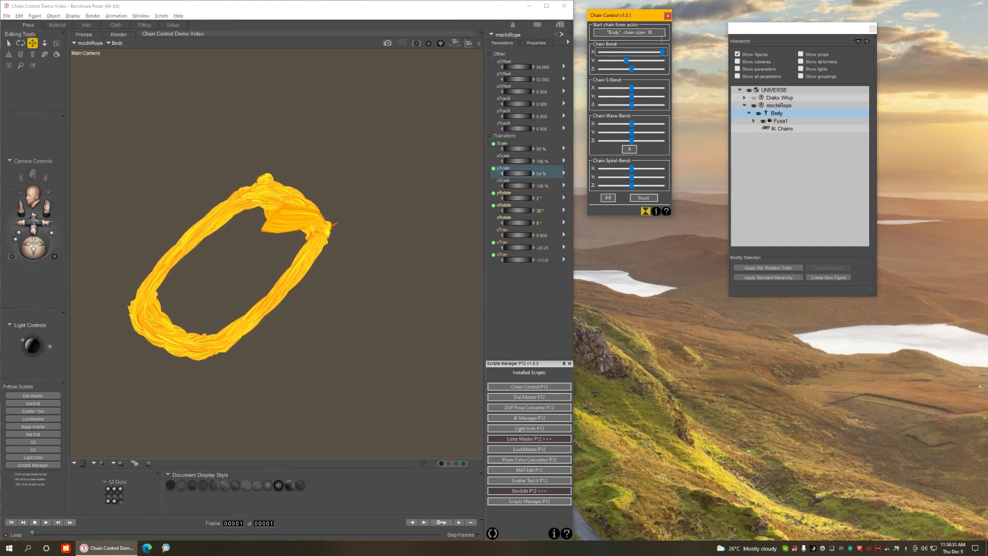
pyautogui.scroll(1, 663, 55)
pyautogui.moveTo(437, 201); pyautogui.dragTo(335, 252, button='middle')
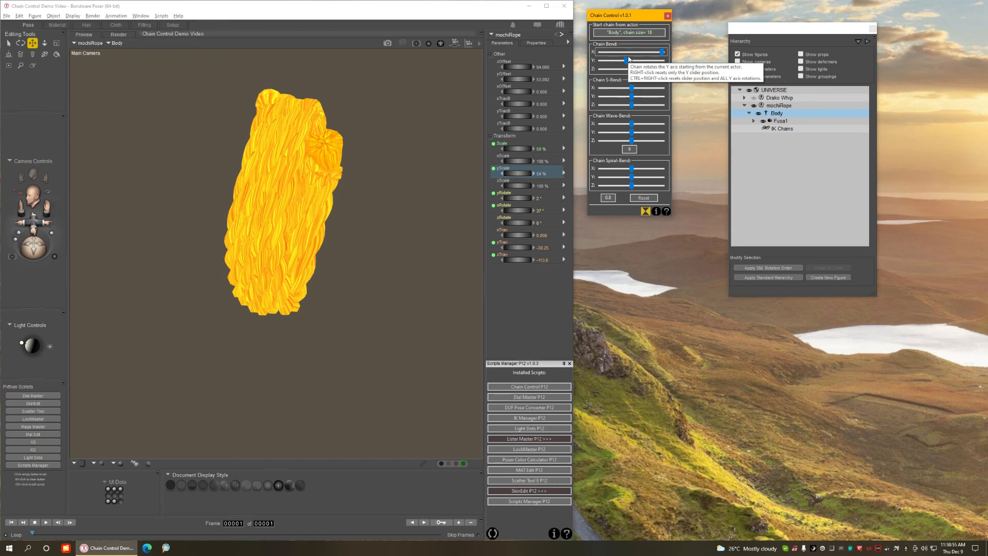
pyautogui.moveTo(629, 61); pyautogui.dragTo(629, 59)
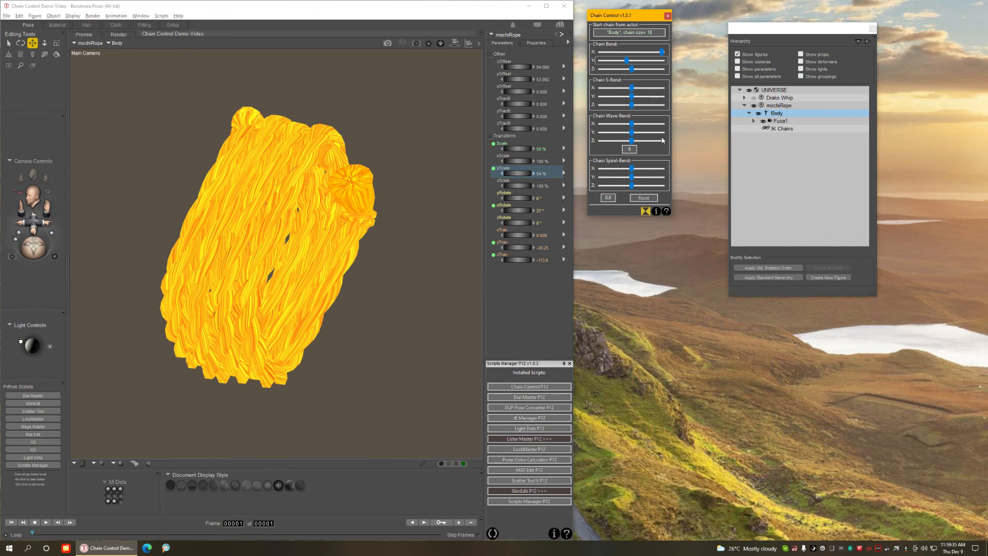
# Step: Toggle the dockable state of the Chain Control panel and reposition the panel beside the Poser window
pyautogui.moveTo(627, 13)
pyautogui.mouseDown()
pyautogui.moveTo(517, 81)
pyautogui.moveTo(530, 64)
pyautogui.moveTo(621, 23)
pyautogui.mouseUp()
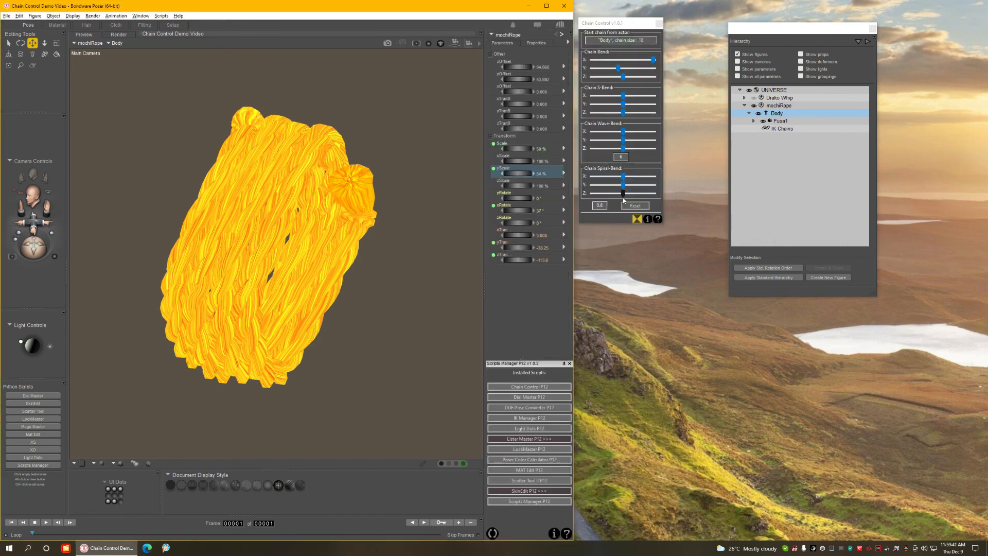
pyautogui.click(638, 218)
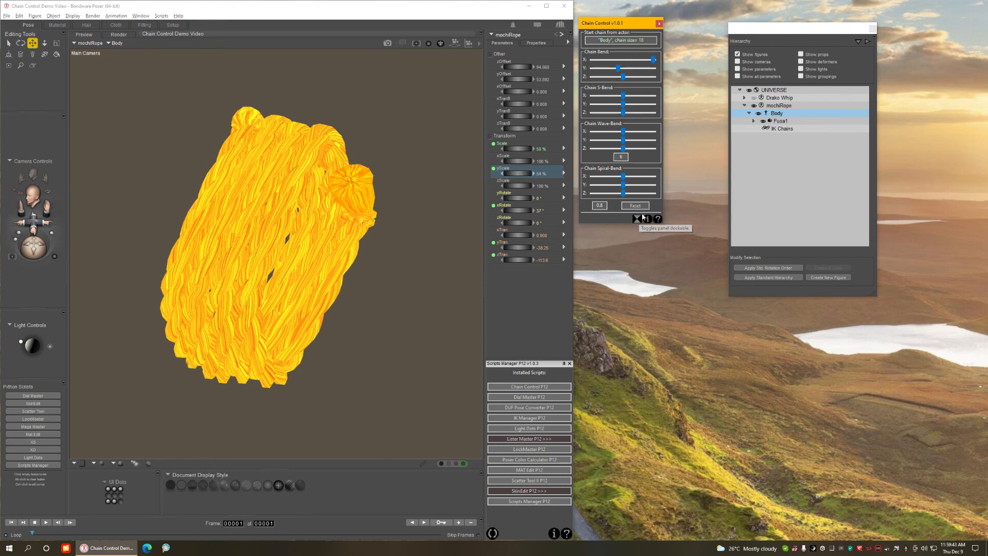
pyautogui.moveTo(618, 24)
pyautogui.mouseDown()
pyautogui.moveTo(433, 84)
pyautogui.moveTo(535, 37)
pyautogui.moveTo(364, 118)
pyautogui.moveTo(529, 40)
pyautogui.moveTo(619, 15)
pyautogui.mouseUp()
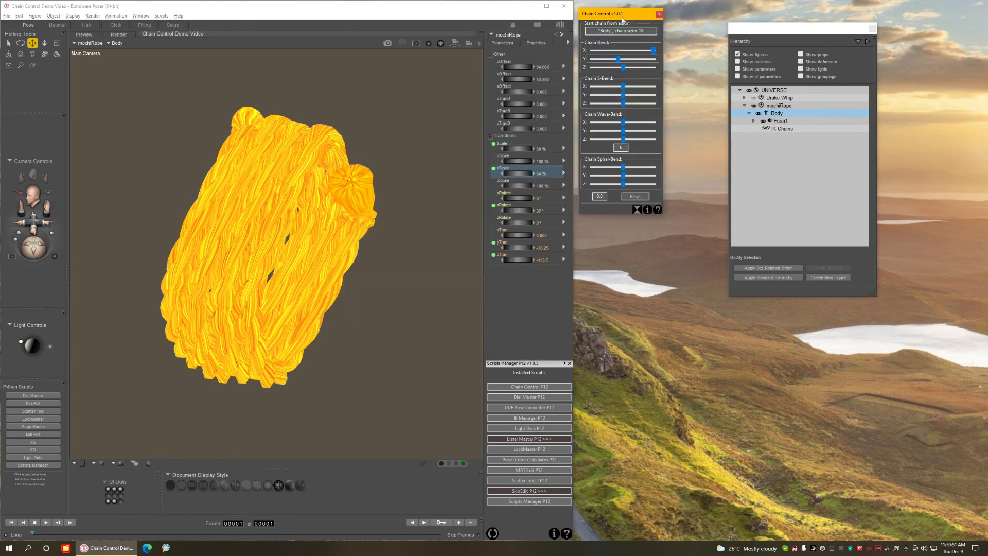